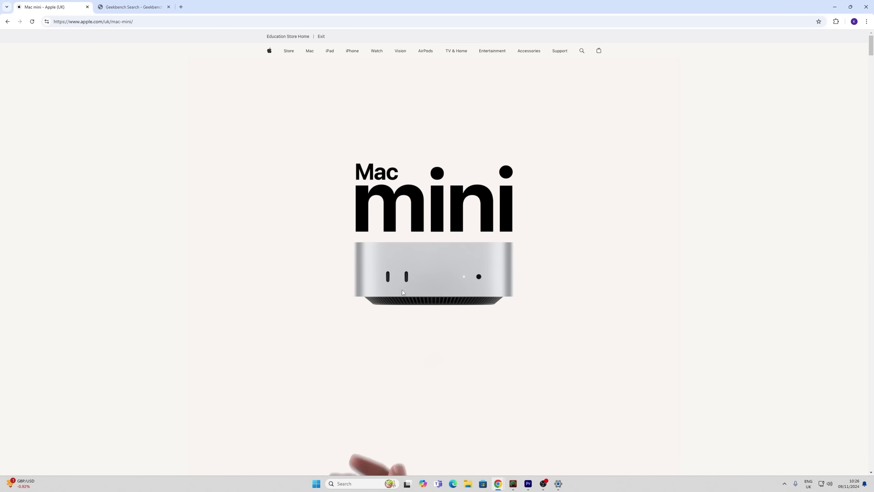
Open the Buy Mac mini page listing M4 configurations at $599, $799 and $999
left_click(436, 351)
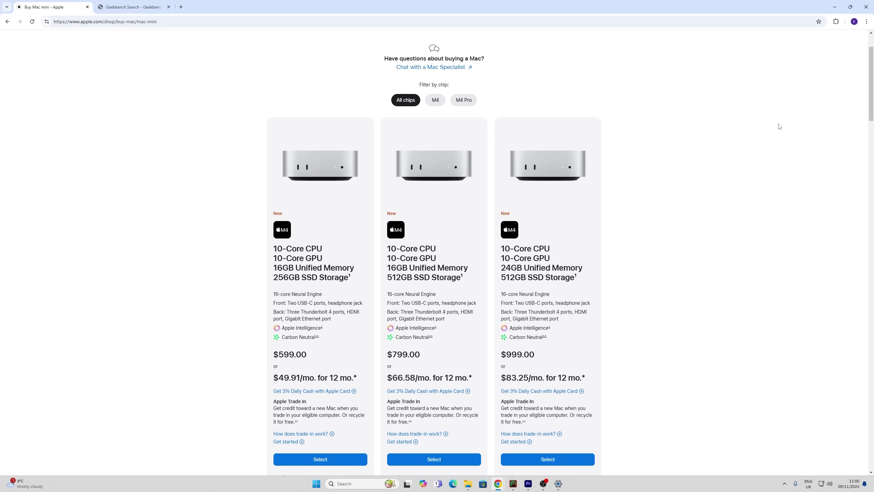
Scroll down to the M4 Pro Mac mini configuration priced at $1,399.00
scroll(494, 281, "down", 6)
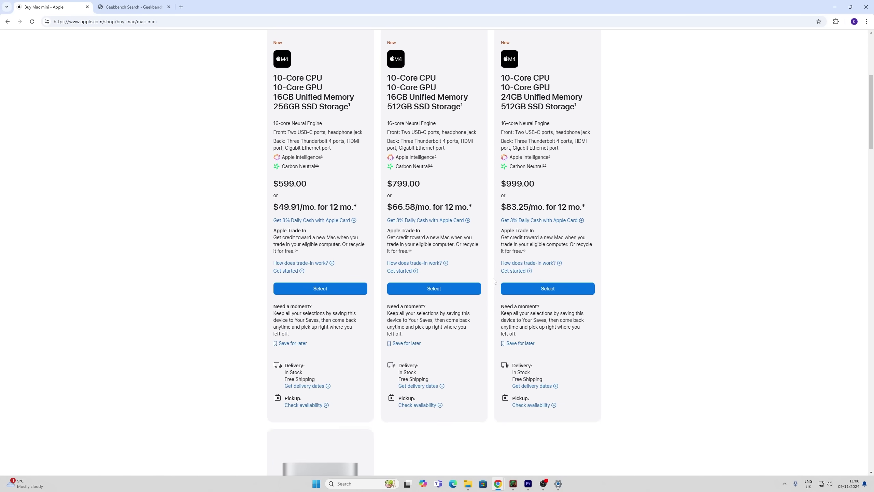
scroll(495, 280, "down", 4)
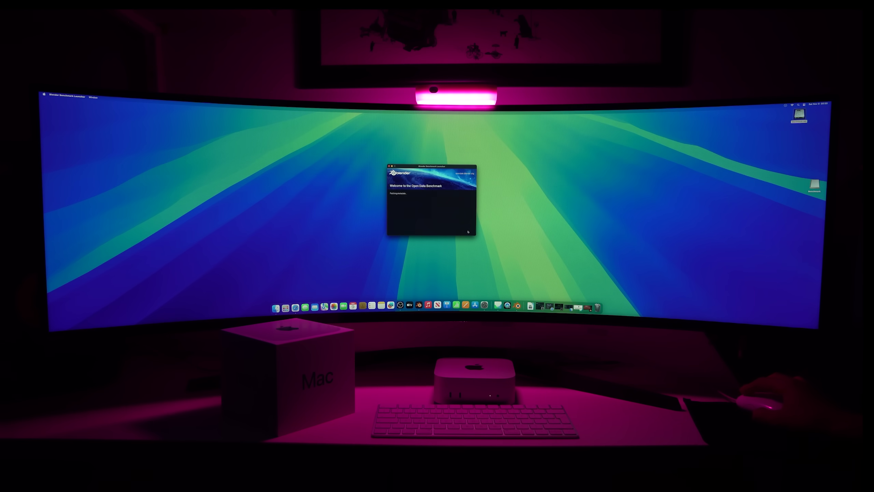
Run the Blender benchmark on the Apple M4 (GPU - 10 cores) device
left_click(469, 231)
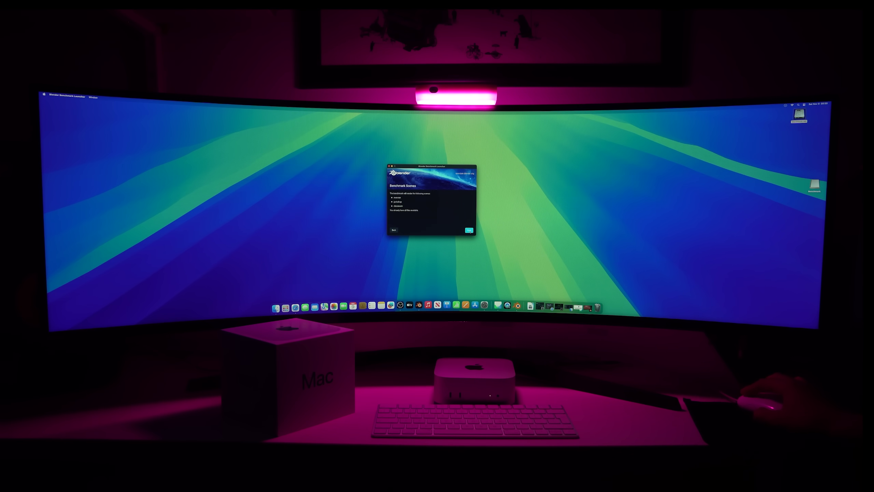
left_click(469, 231)
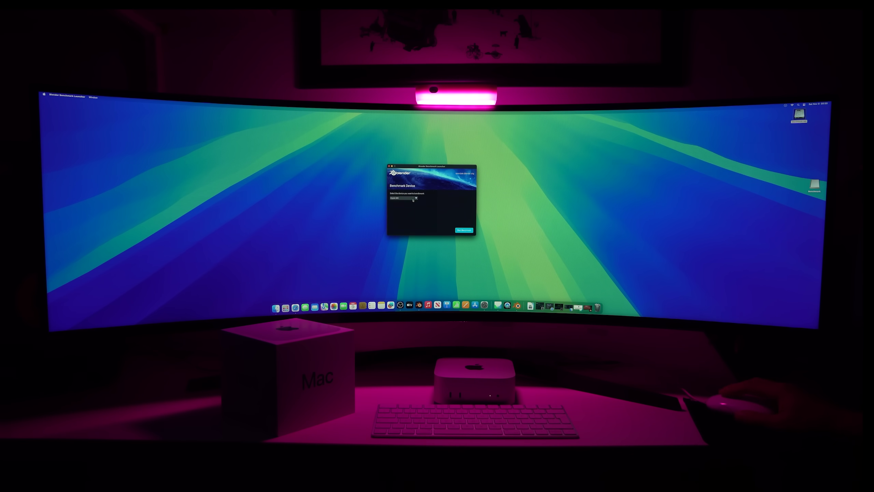
left_click(413, 199)
left_click(405, 204)
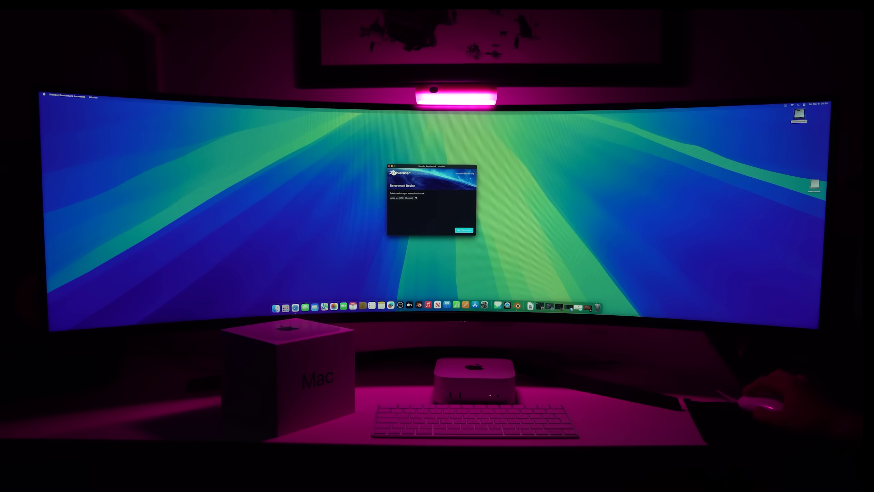
left_click(463, 230)
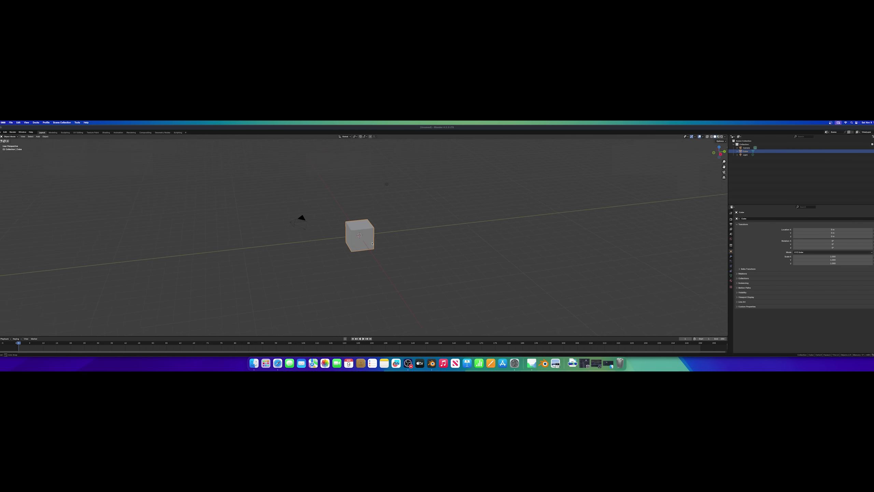
Switch to the right orthographic view and delete the camera
key("KP_3")
left_click(275, 177)
key("x")
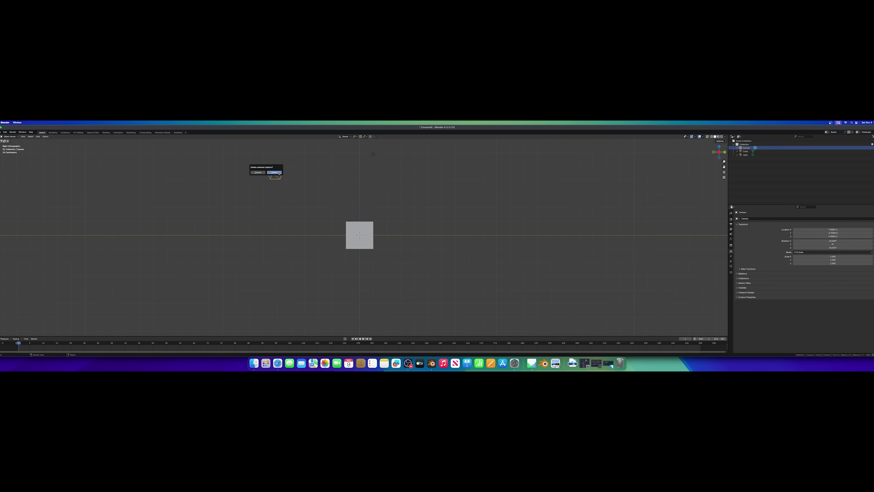
left_click(274, 172)
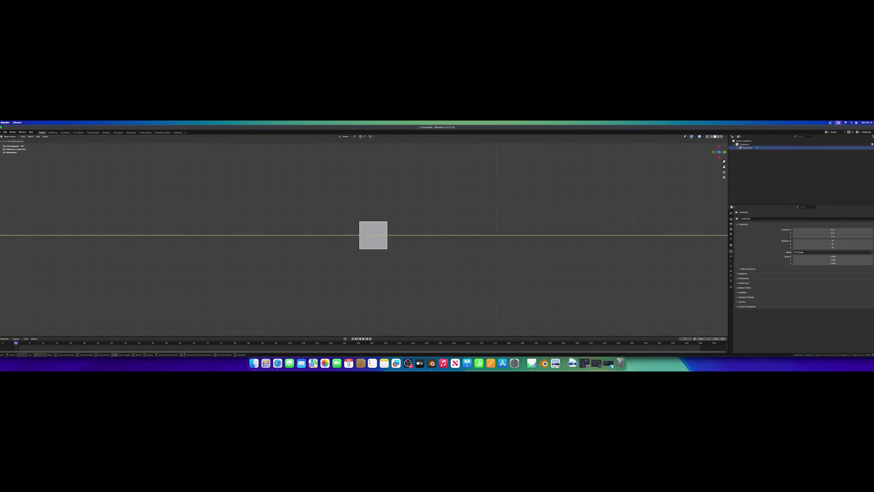
Duplicate the cube into a 3x3 square and delete its centre cube, forming a ring
left_click(367, 242)
key("shift+d")
key("shift+r")
key("a")
key("shift+d")
key("Escape")
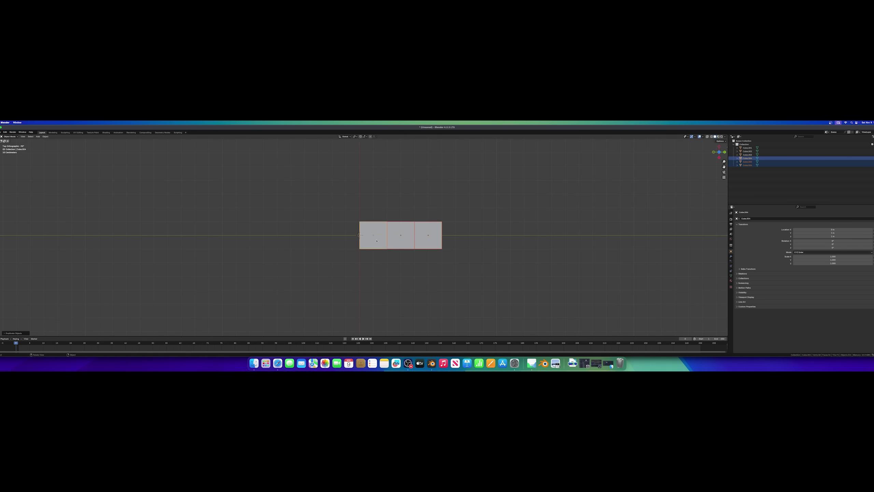
key("g")
left_click(377, 295)
key("shift+d")
left_click(379, 269)
left_click(398, 271)
key("x")
left_click(396, 280)
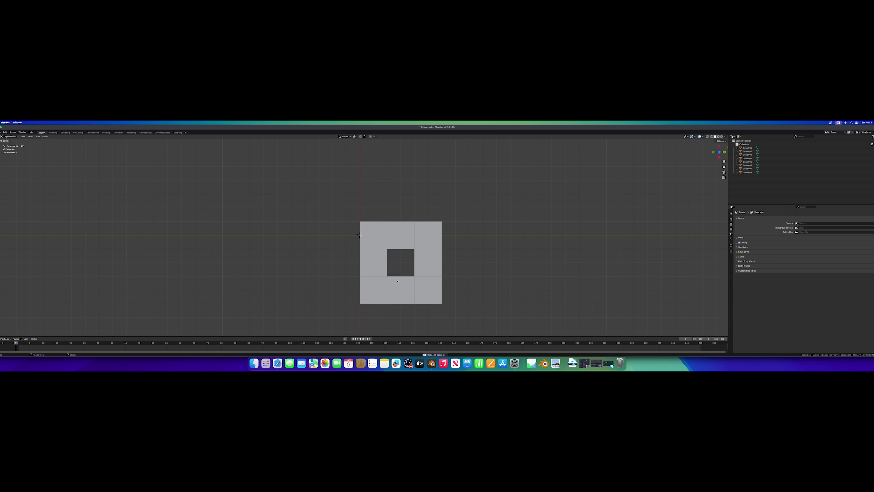
Stack copies of the ring upward along Z to close a hollow cube
middle_click_drag(397, 280, 392, 241)
key("a")
key("shift+d")
key("z")
left_click(393, 241)
key("x")
left_click(391, 239, "shift")
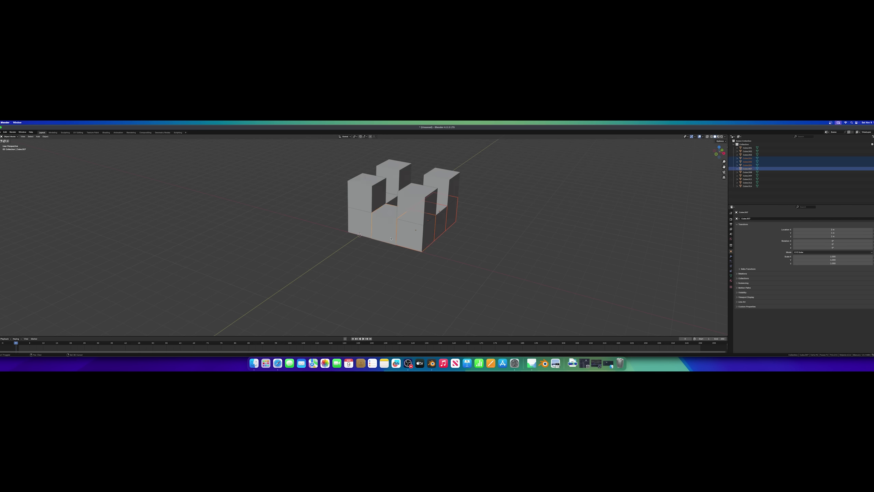
key("shift+d")
key("z")
left_click(299, 230)
Duplicate the hollow cube along the Y and X axes into a slab of blocks
key("a")
key("g")
key("y")
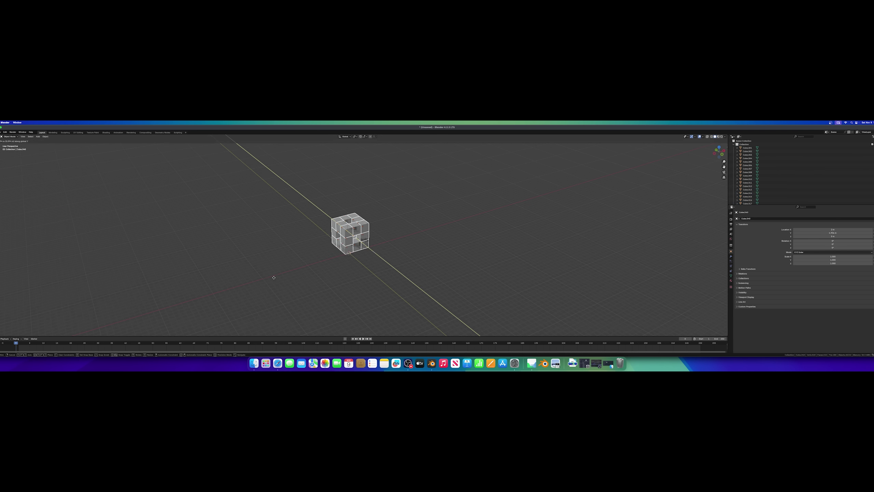
left_click(296, 286)
key("shift+d")
key("y")
left_click(303, 289)
key("shift+d")
key("x")
middle_click_drag(302, 289, 360, 245)
left_click(327, 274)
key("shift+d")
key("x")
left_click(344, 261)
key("alt+a")
Delete the four centre cubes and then 12 more to pierce square holes through the block
middle_click_drag(382, 214, 354, 220)
key("Delete")
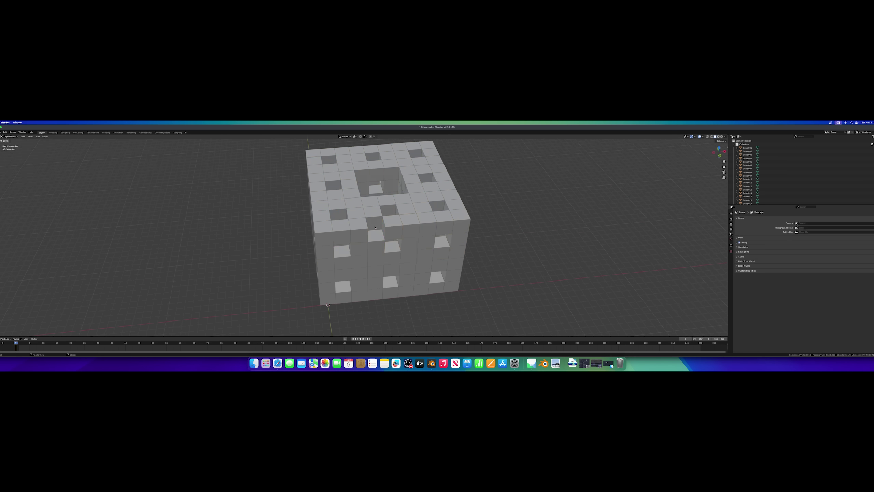
key("x")
left_click(404, 211)
middle_click_drag(405, 211, 366, 234)
scroll(366, 235, "down", 3)
left_click(364, 237)
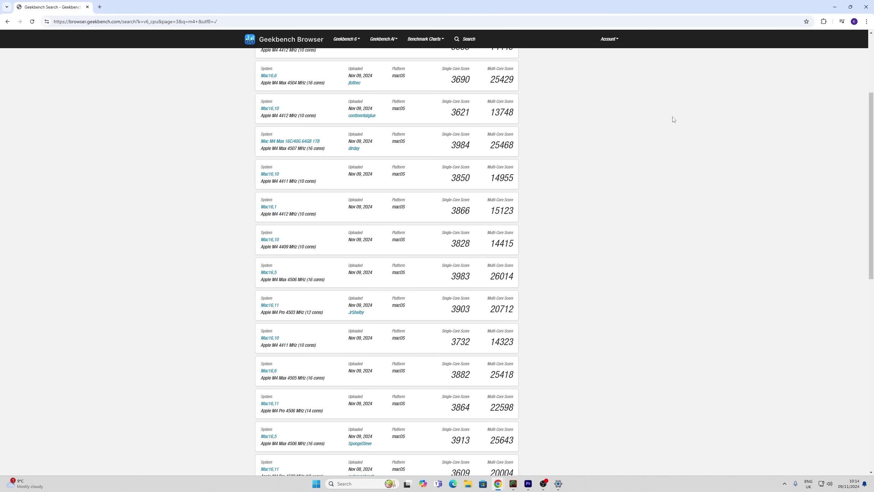
Return to the top of the M4 results and highlight the multi-core score 14955
scroll(667, 181, "up", 1)
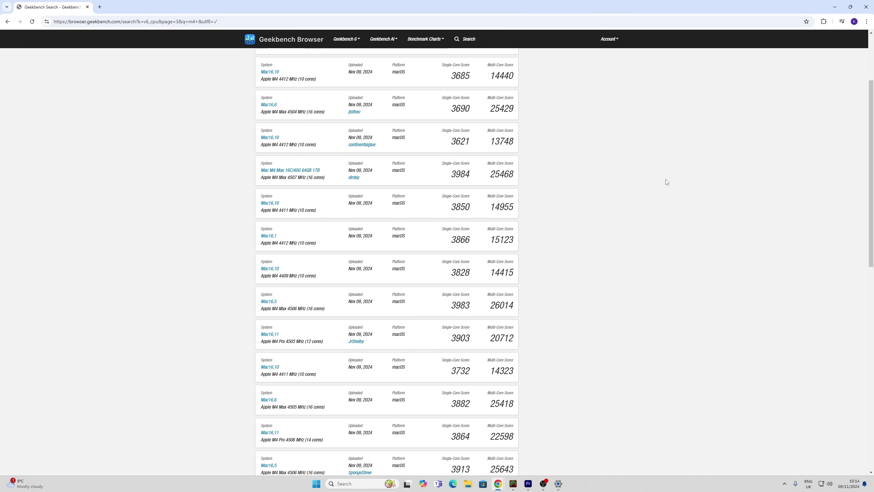
scroll(666, 181, "up", 3)
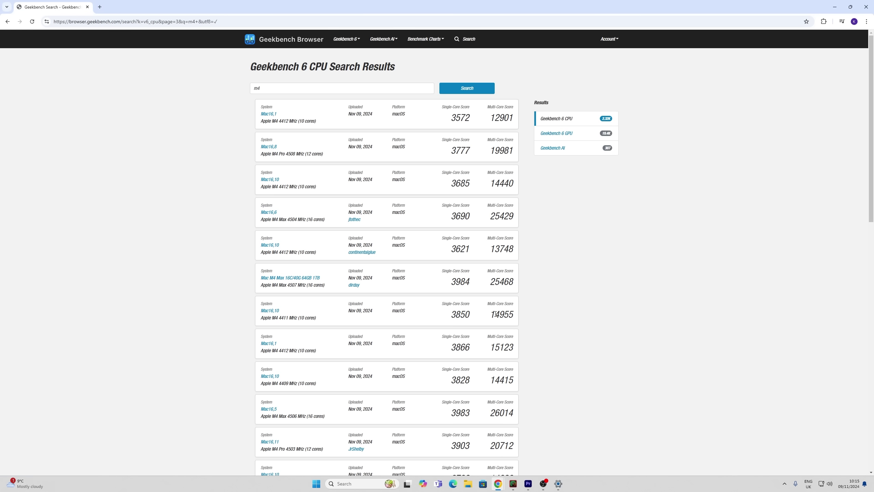
left_click_drag(495, 314, 517, 316)
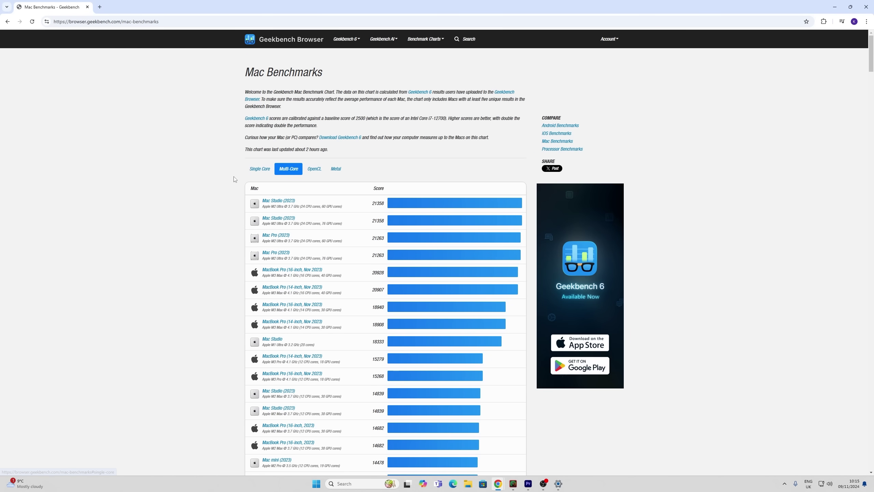
scroll(234, 179, "down", 4)
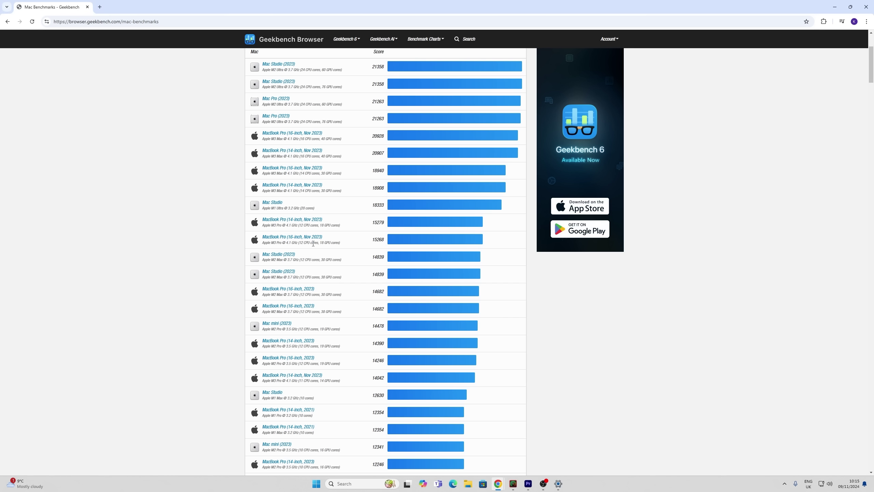
scroll(313, 243, "up", 1)
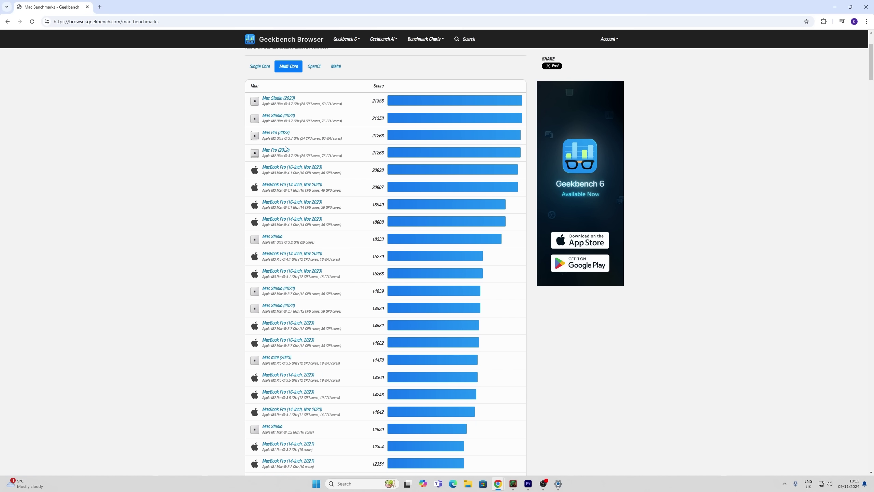
scroll(301, 217, "up", 2)
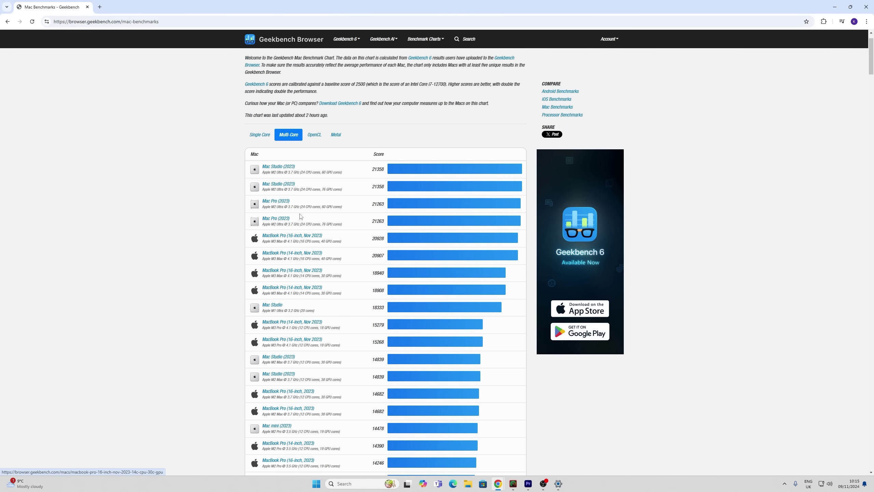
Show OpenCL chart scores, then open Geekbench 6 GPU results for m4 and highlight Metal score 58063
left_click(316, 138)
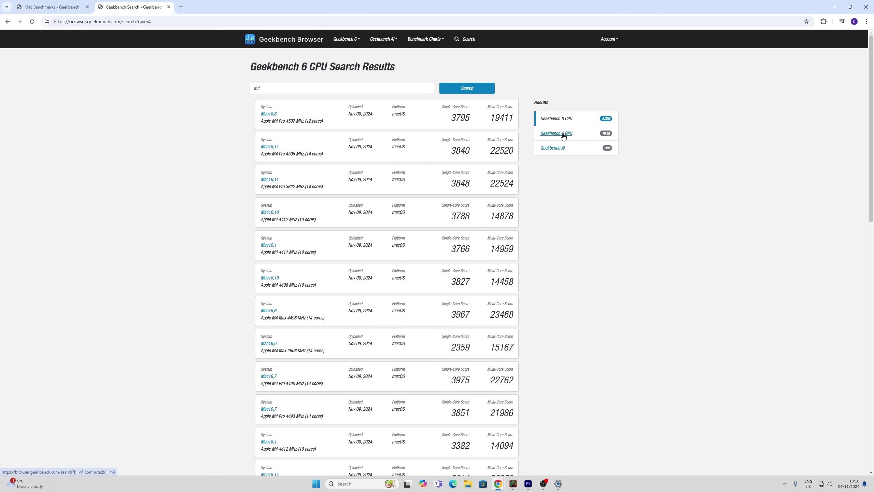
left_click(558, 134)
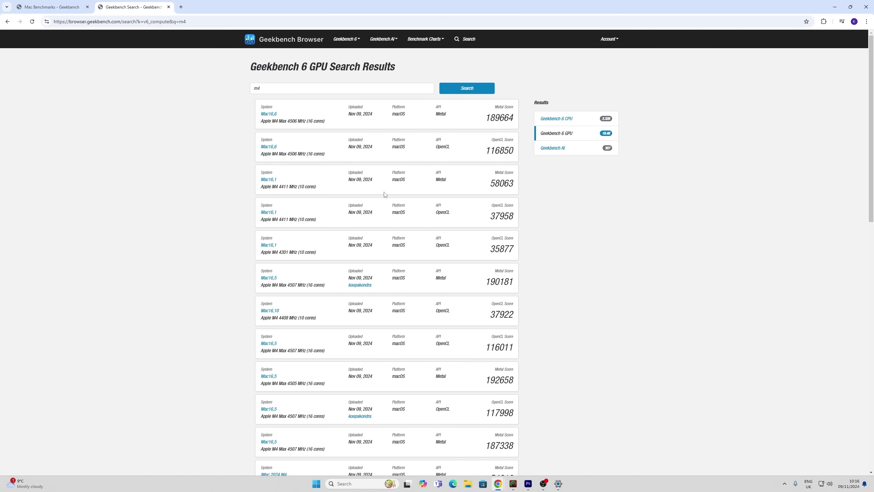
double_click(490, 183)
Go back to the Mac Benchmarks chart and view it ranked by Metal scores
left_click(51, 8)
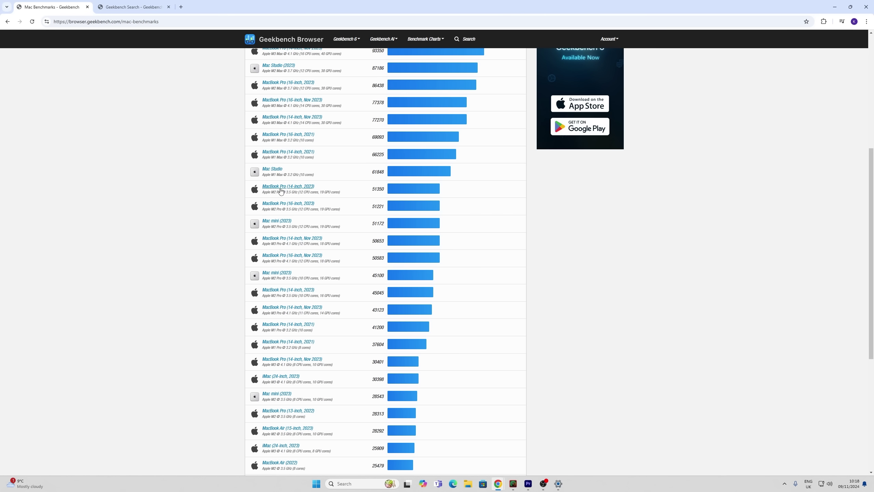
scroll(285, 191, "up", 2)
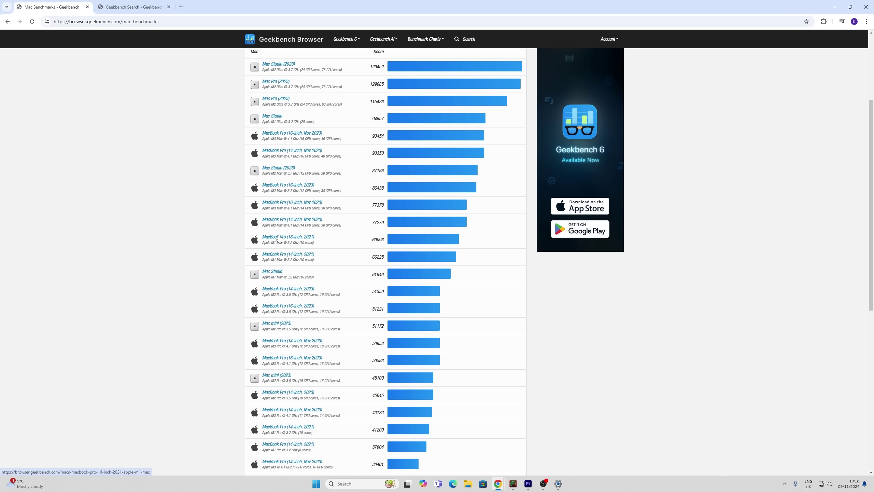
scroll(274, 141, "up", 2)
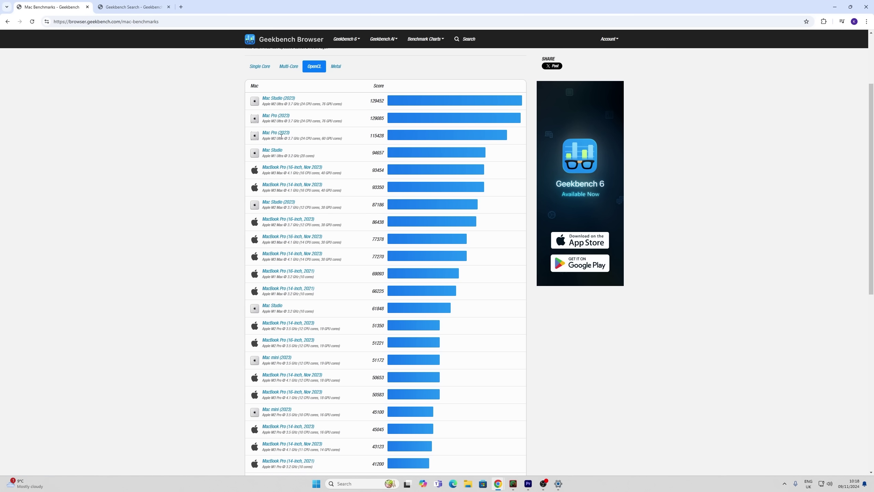
left_click(336, 66)
scroll(311, 190, "down", 3)
scroll(310, 190, "down", 1)
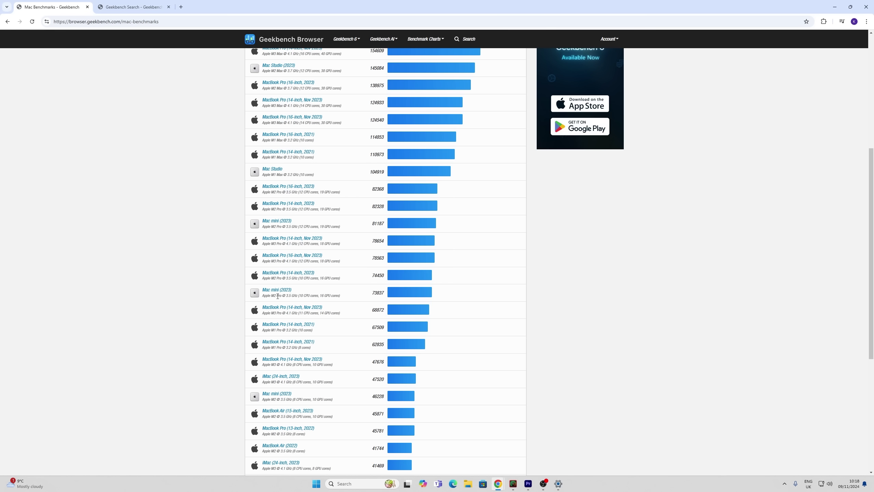
scroll(279, 296, "up", 1)
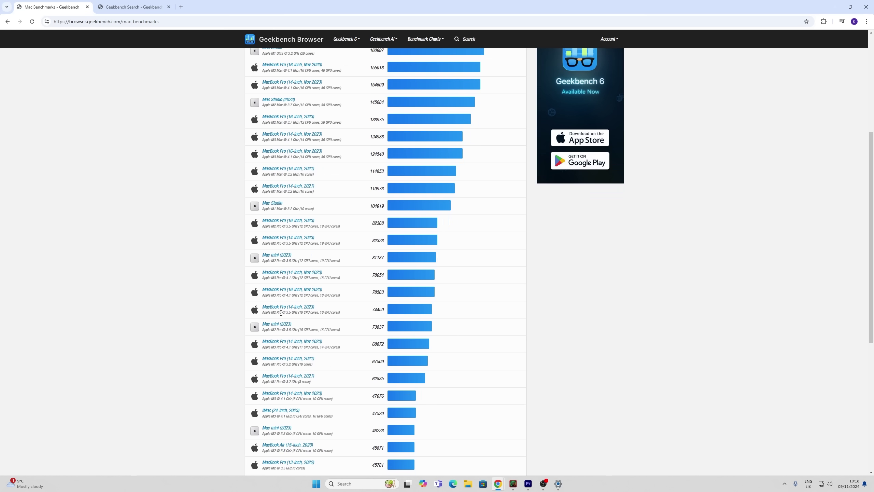
scroll(279, 320, "up", 6)
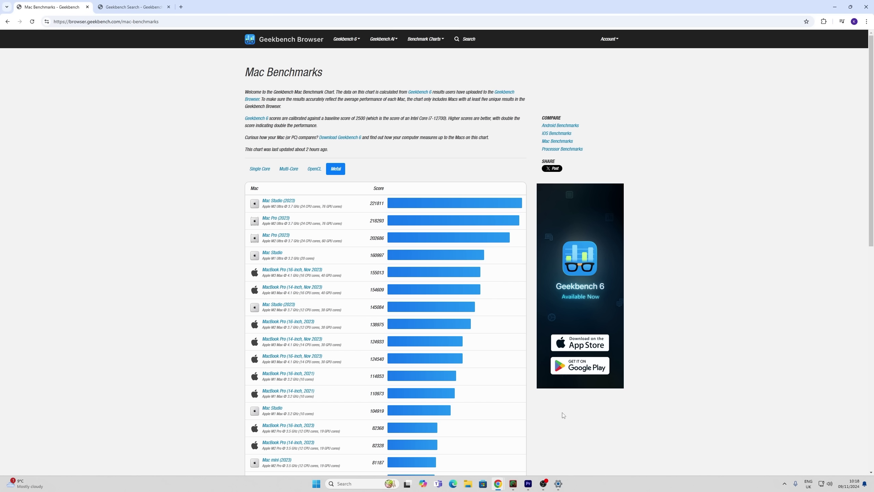
mouse_move(543, 490)
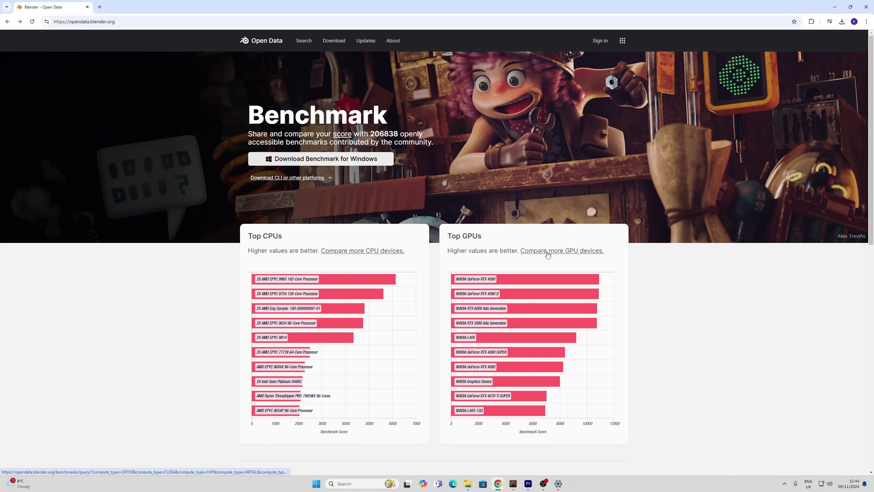
Open the full GPU benchmark table and filter it for the RTX 4080
left_click(548, 255)
left_click(296, 159)
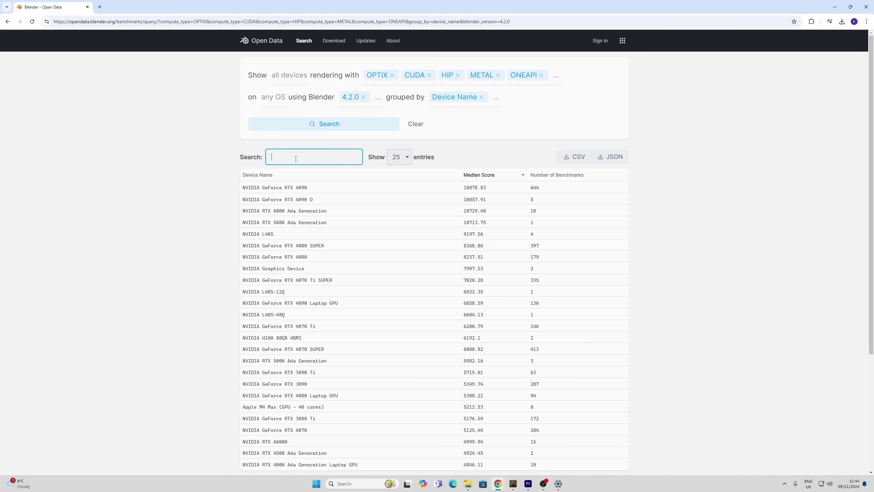
type("4080")
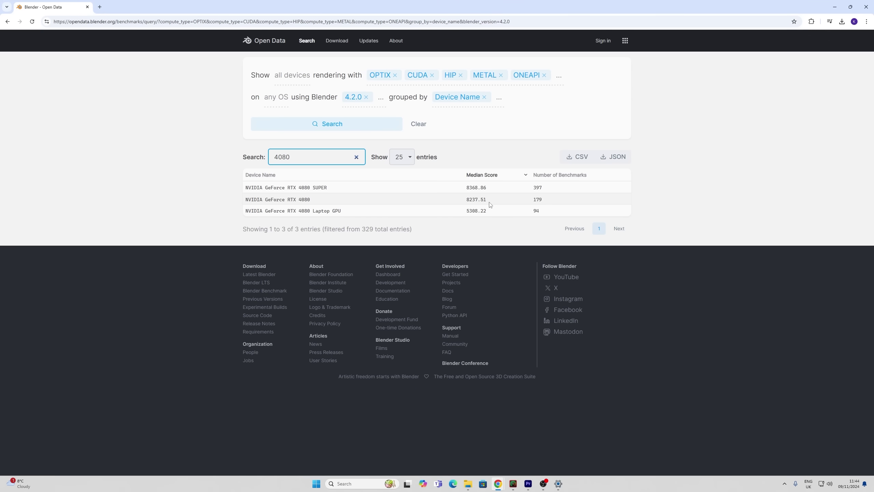
Filter the table for Apple M1, M2, M3 and M4 scores in turn, ending on M2
left_click_drag(299, 157, 248, 156)
type("m1")
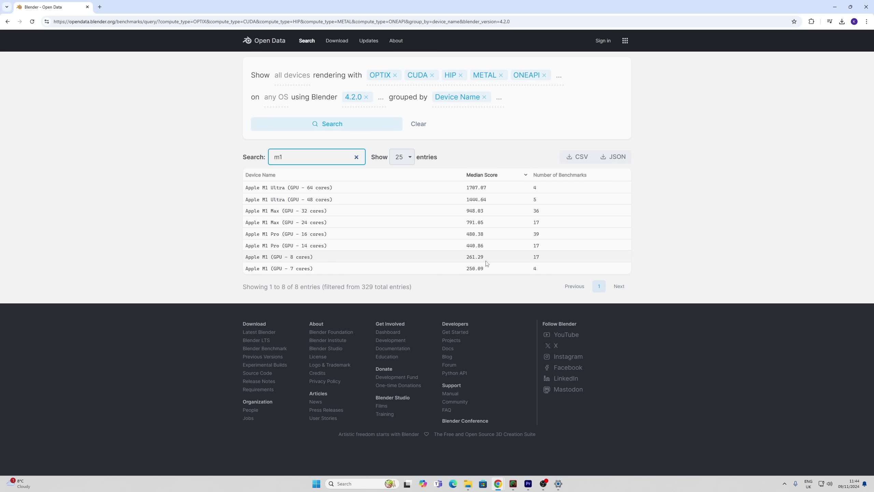
key("BackSpace")
type("2")
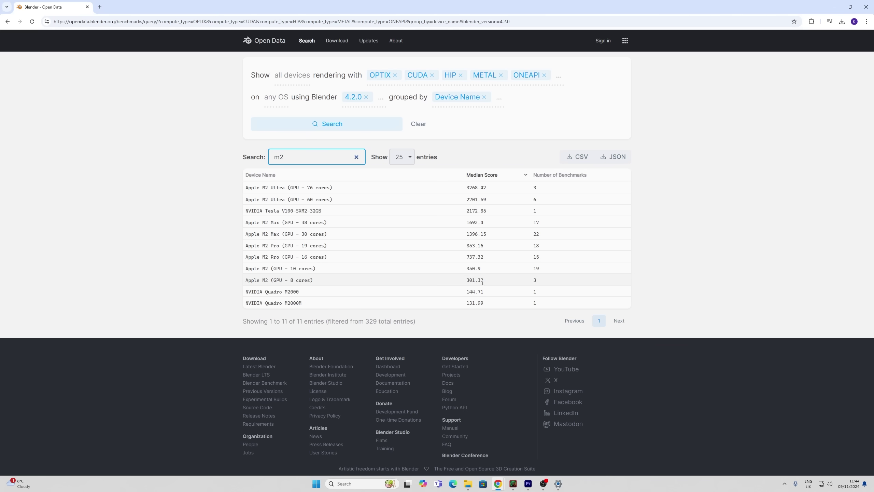
key("BackSpace")
type("3")
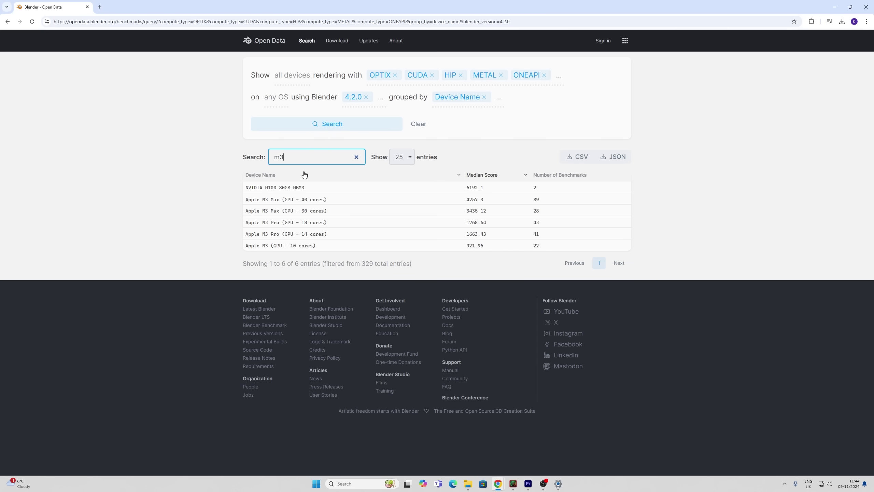
key("BackSpace")
type("4")
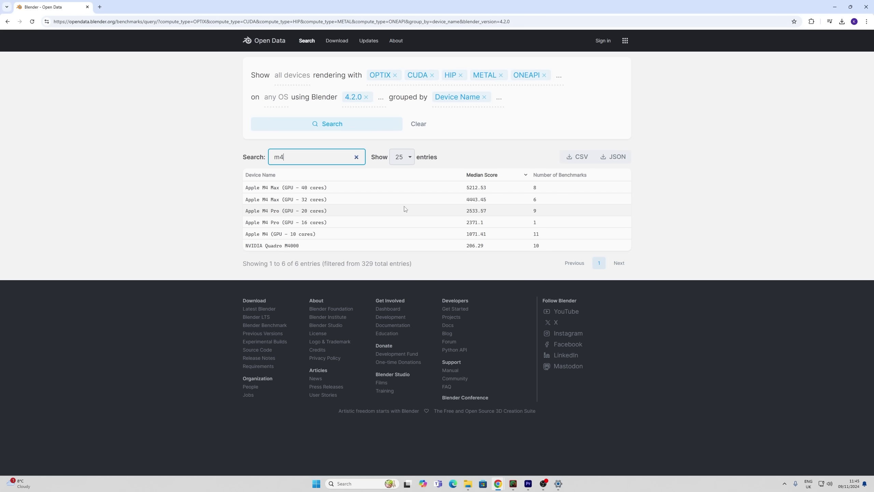
key("BackSpace")
type("2")
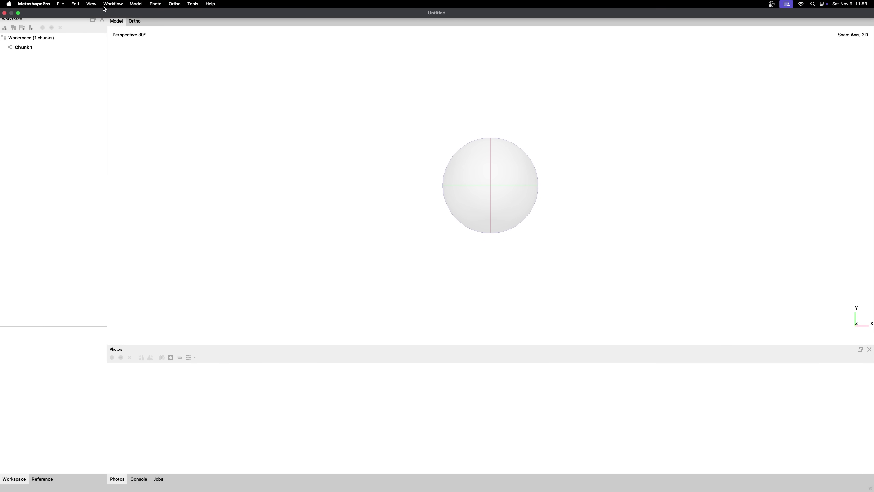
left_click(104, 7)
Add all 66 chair JPGs, from P1025432.JPG onward, to Chunk 1, then cancel out of Preferences
left_click(117, 14)
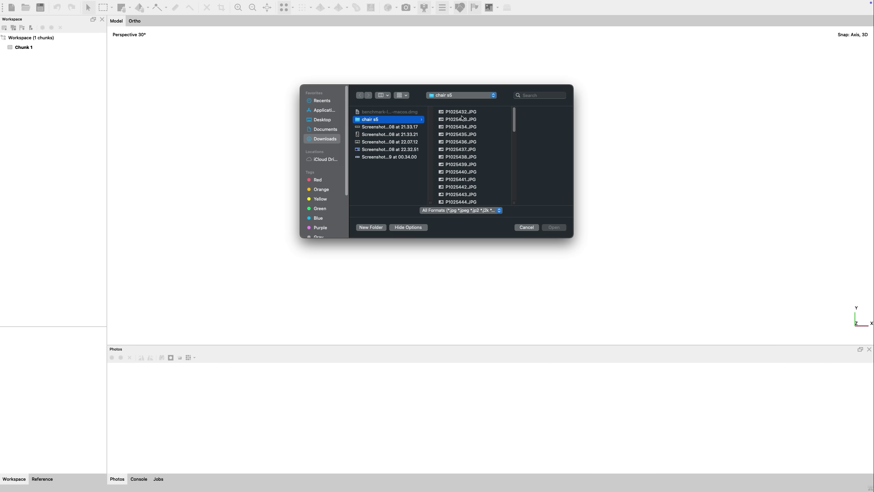
left_click(461, 112)
left_click_drag(491, 118, 482, 195)
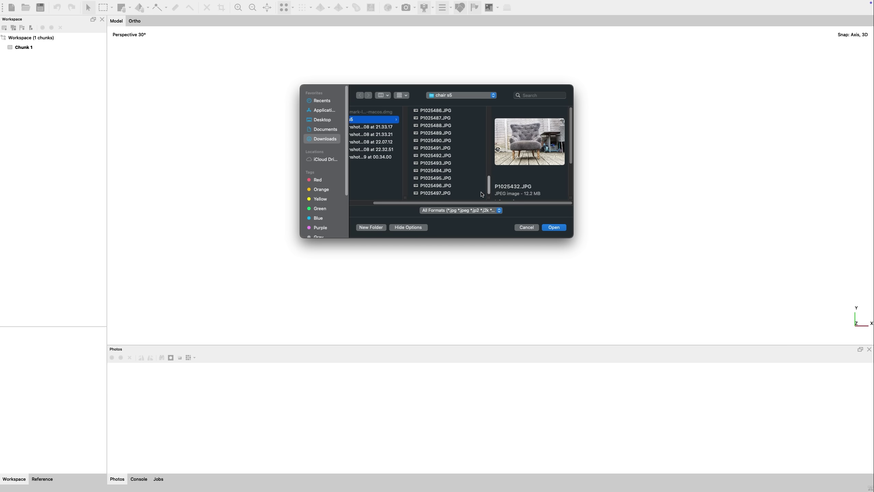
left_click(449, 193, "shift")
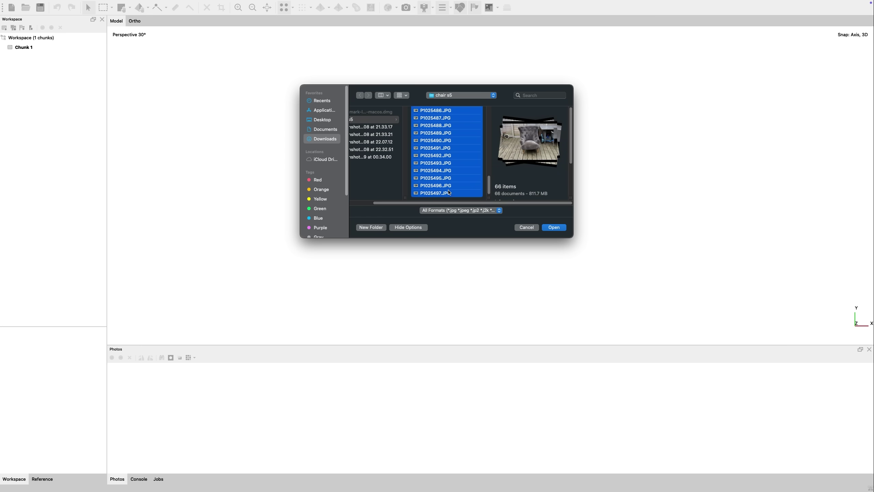
left_click(558, 229)
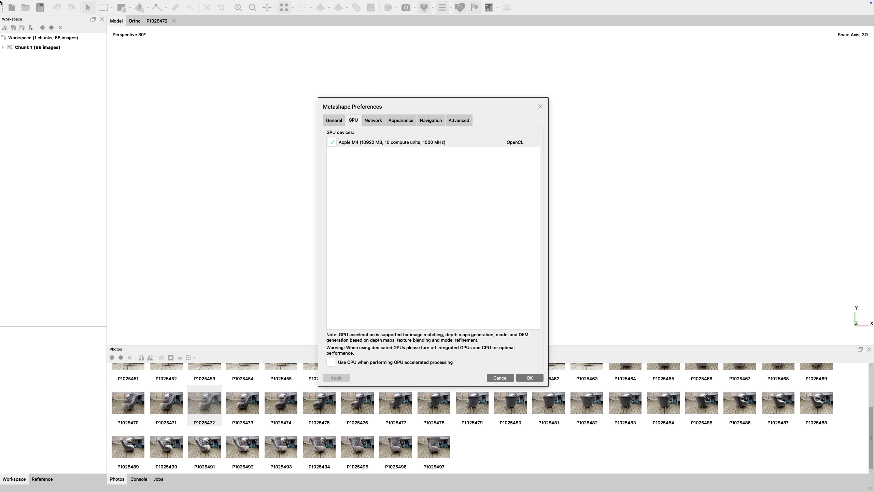
left_click(33, 3)
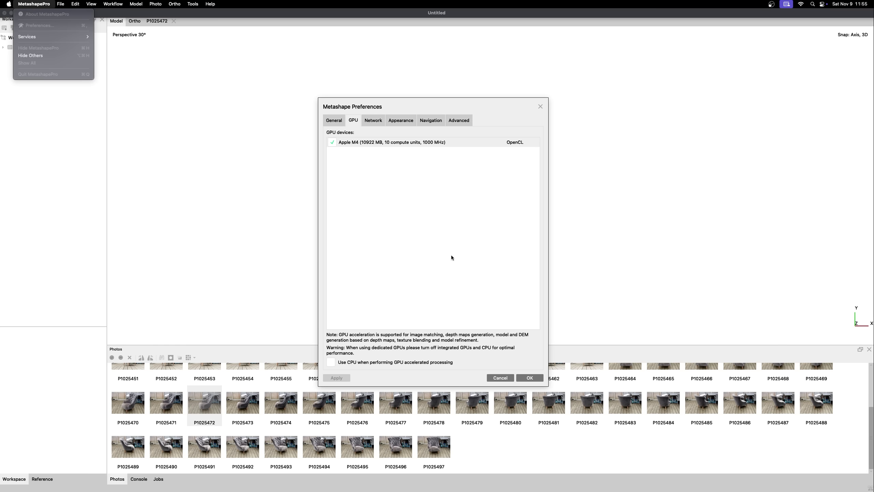
left_click(500, 377)
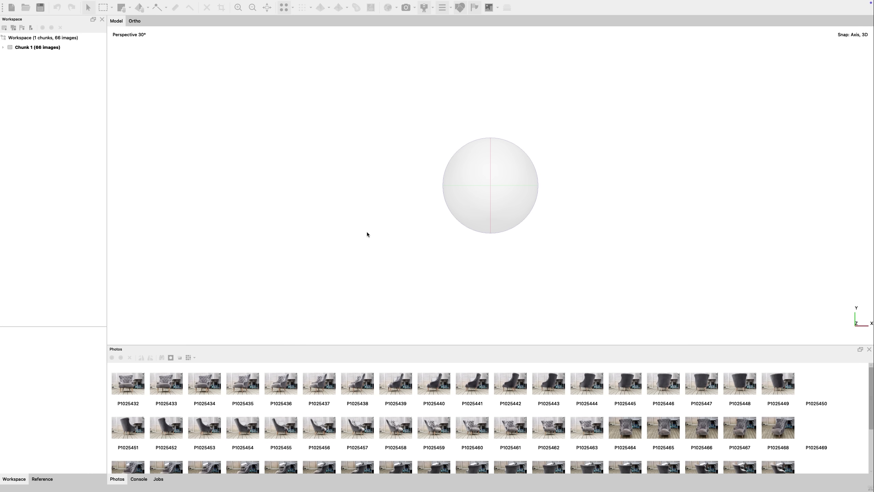
Preview the chair photos in Finder, stepping through them to P1025457.JPG
double_click(128, 383)
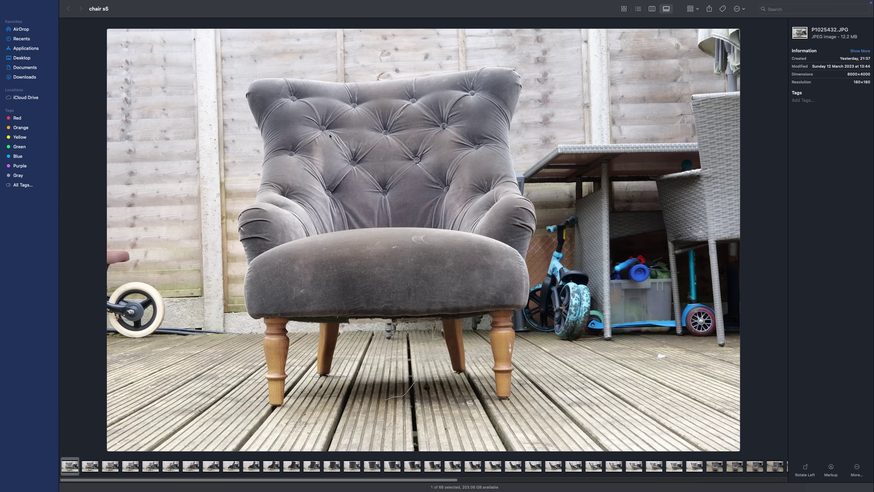
key("Right")
key("Right")
key("Right")
key("Right")
key("Right")
key("Right")
key("Right")
key("Right")
key("Right")
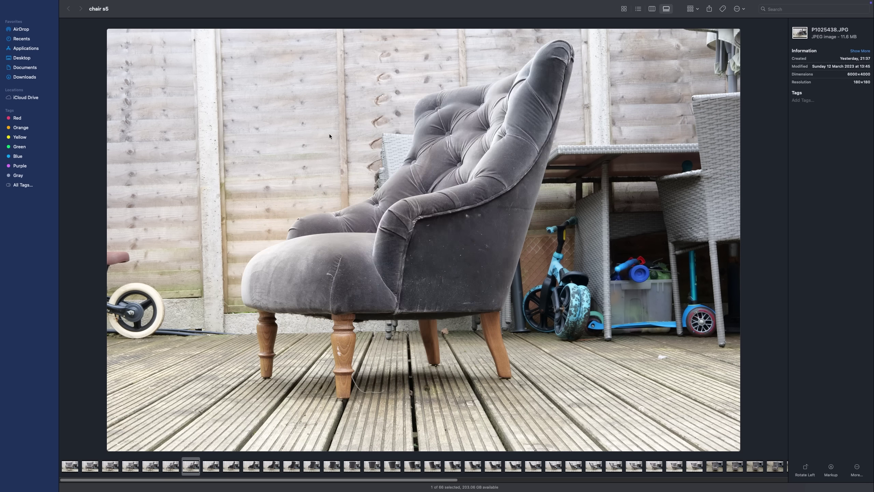
key("Right")
key("Right")
key("Right")
key("Right")
key("Right")
key("Right")
key("Right")
key("Right")
key("Right")
key("Right")
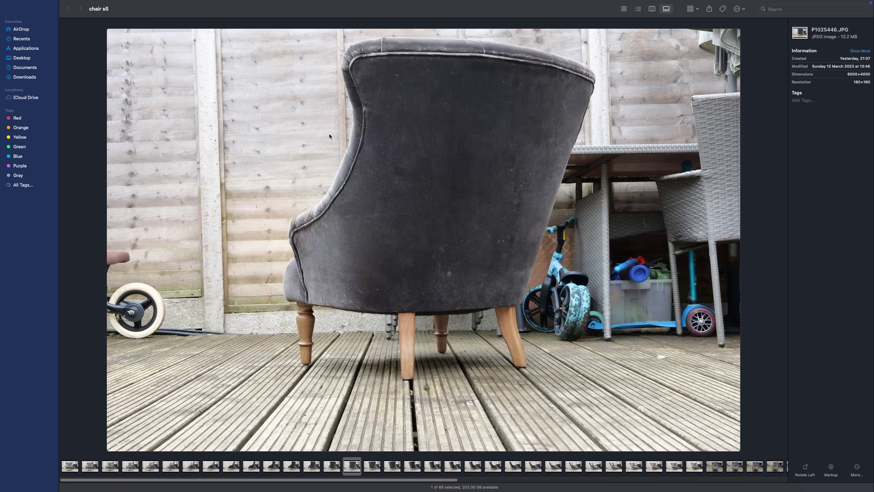
key("Right")
key("Right")
key("Right")
key("Right")
key("Right")
key("Right")
key("Right")
key("Right")
key("Right")
key("Right")
key("Right")
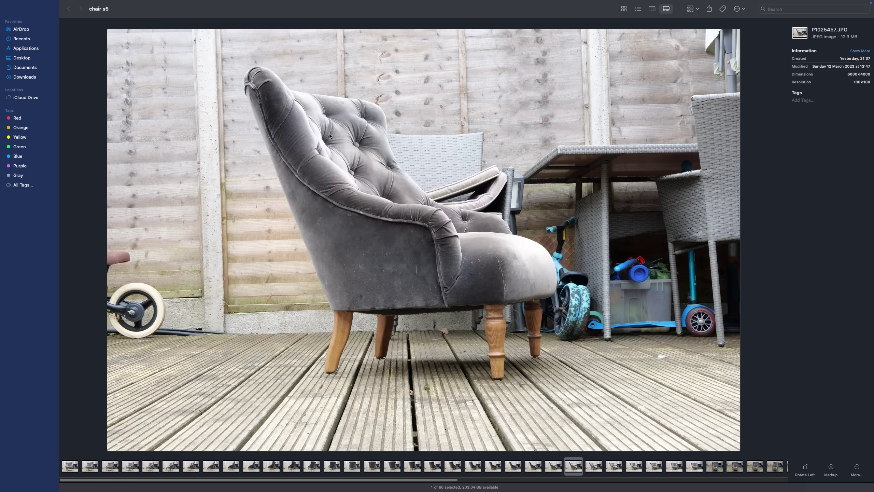
key("Right")
key("Right")
key("Right")
key("Right")
key("Right")
key("Right")
key("Right")
key("Right")
key("Right")
key("Right")
key("Right")
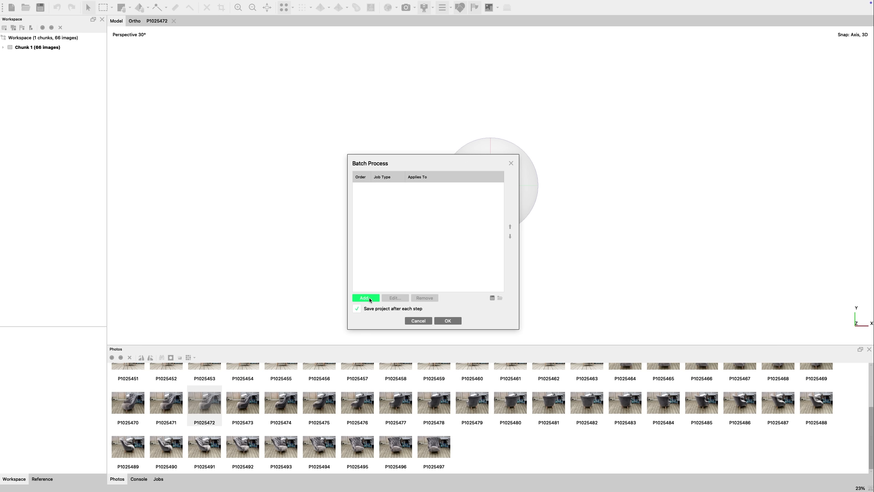
Add an Align Photos job for all chunks to the batch queue
left_click(368, 298)
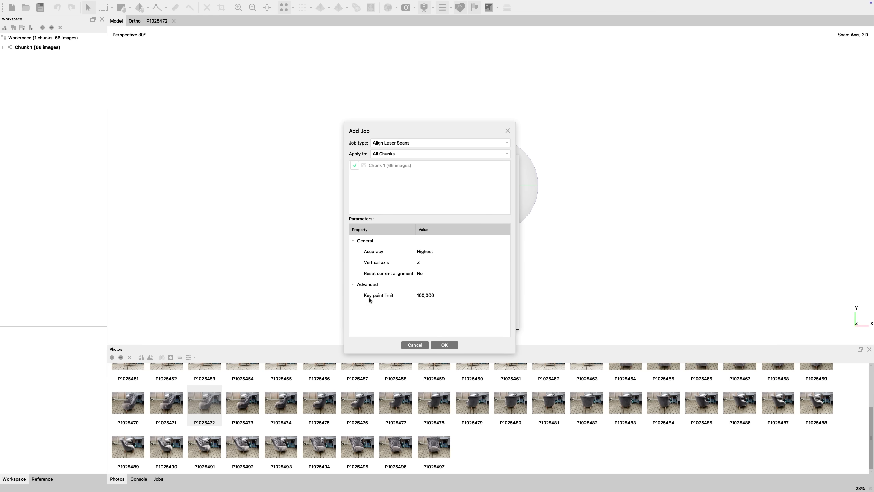
left_click(428, 147)
left_click(416, 165)
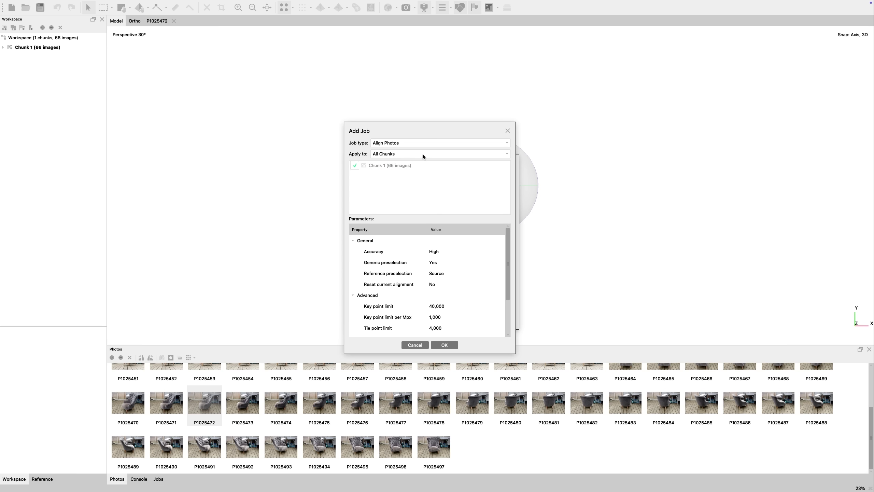
left_click(442, 344)
Add a Build Model job after Align Photos in the batch queue
left_click(369, 299)
left_click(417, 143)
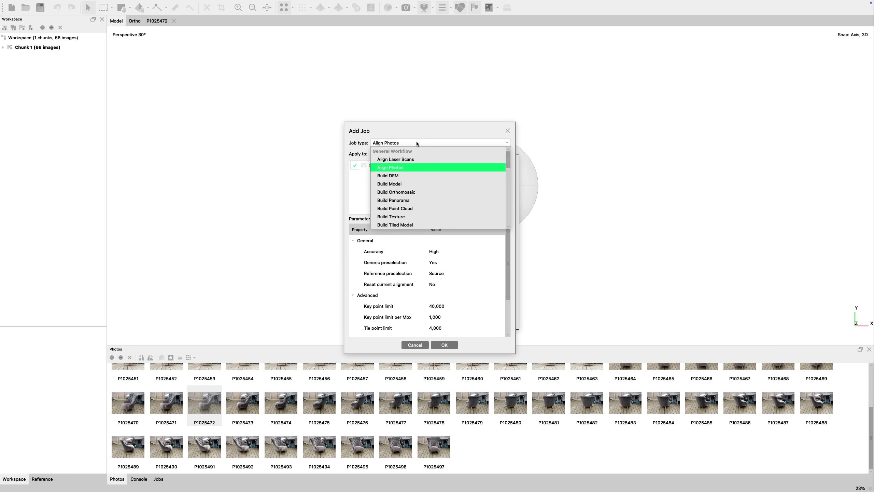
left_click(411, 183)
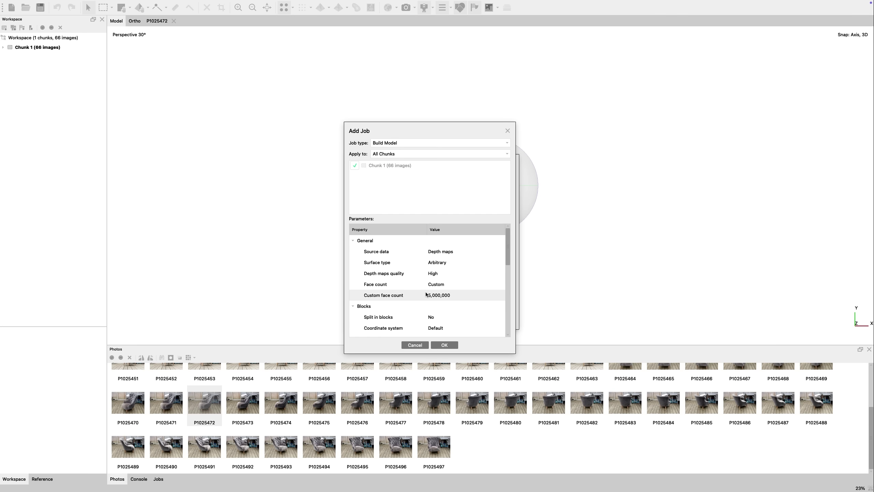
left_click(444, 345)
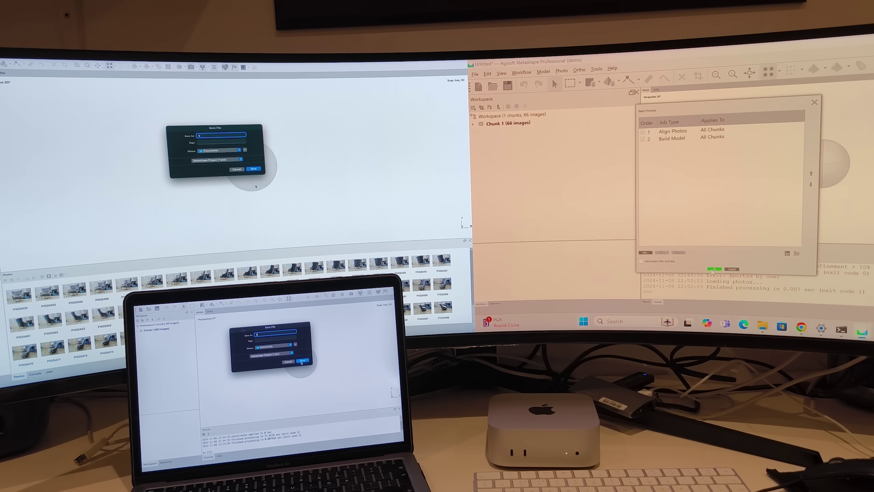
Save the project and run the batch on each computer, building a 5,032,525-face chair mesh from 66 photos
left_click(302, 361)
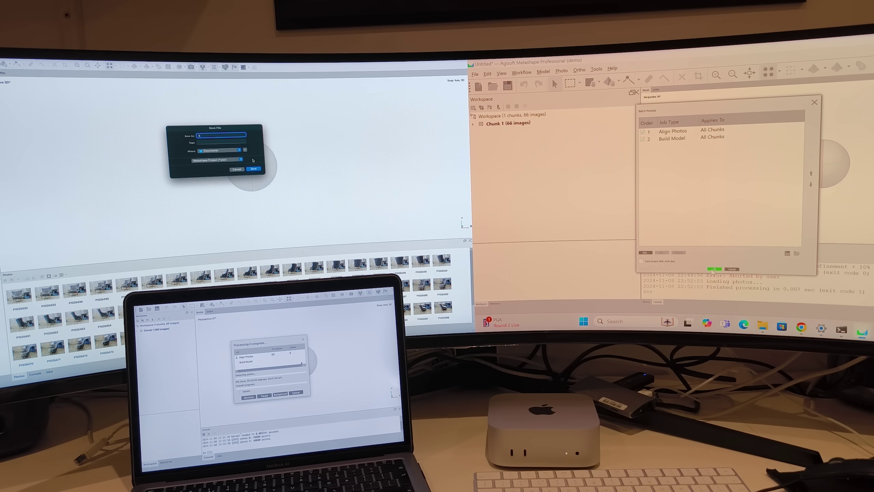
left_click(253, 168)
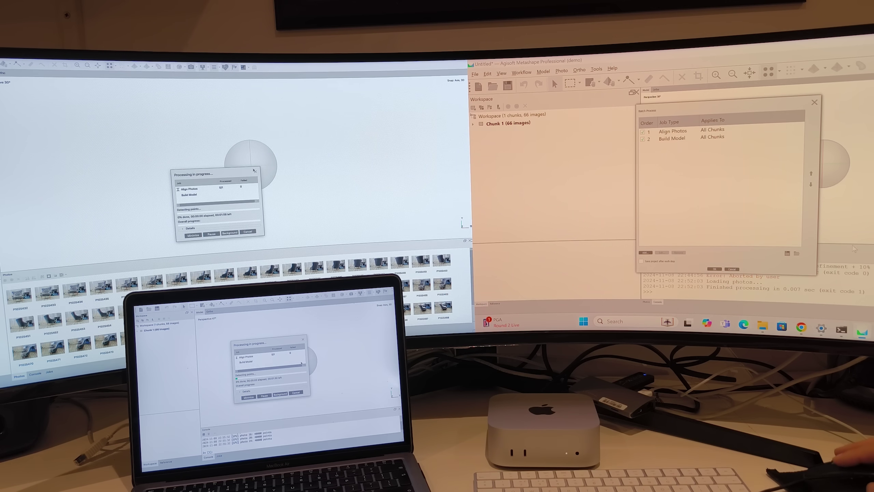
left_click(717, 269)
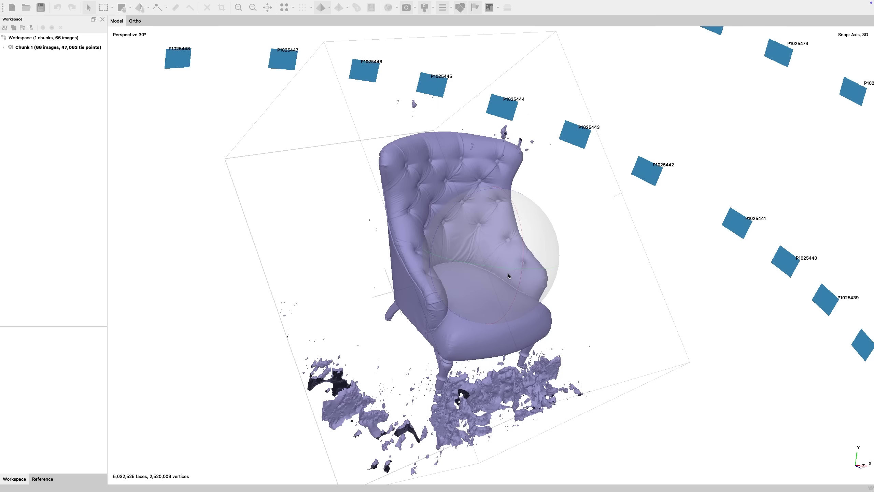
Orbit to the chair's front and switch the display to Model - Solid
mouse_move(491, 269)
left_mouse_down()
mouse_move(418, 260)
mouse_move(474, 270)
left_mouse_up()
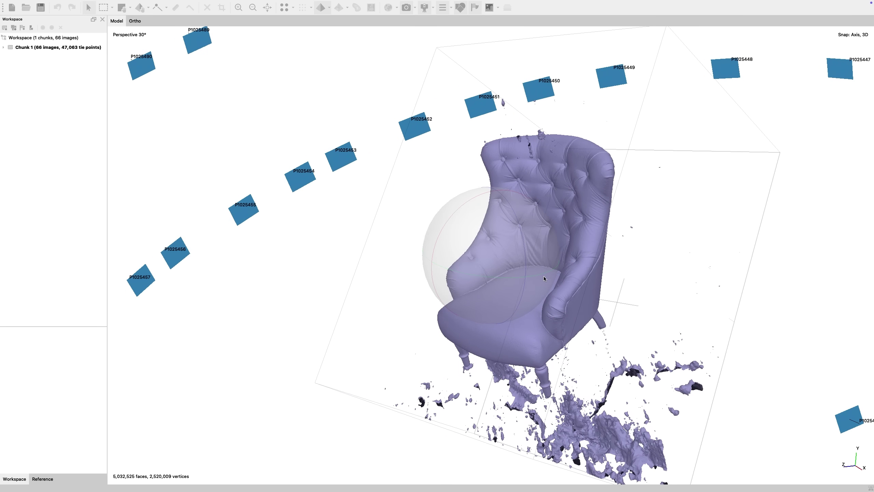
mouse_move(544, 277)
left_mouse_down()
mouse_move(453, 280)
mouse_move(495, 285)
mouse_move(547, 270)
left_mouse_up()
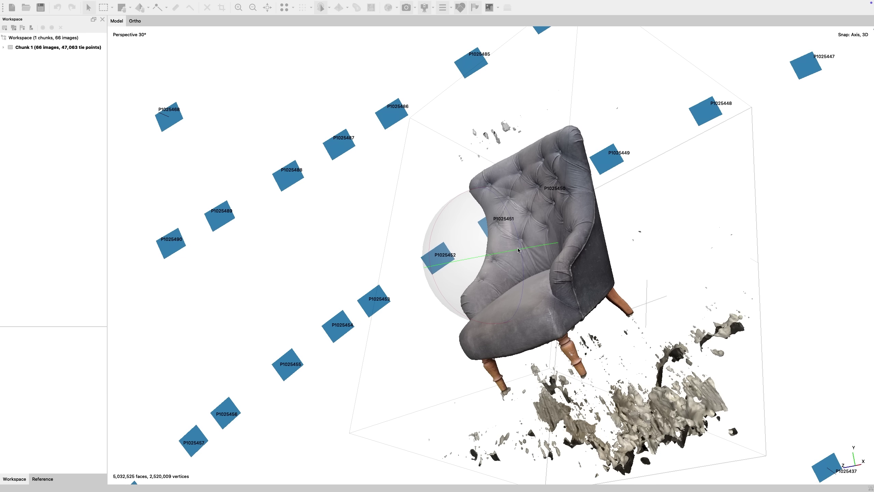
left_click_drag(519, 251, 532, 269)
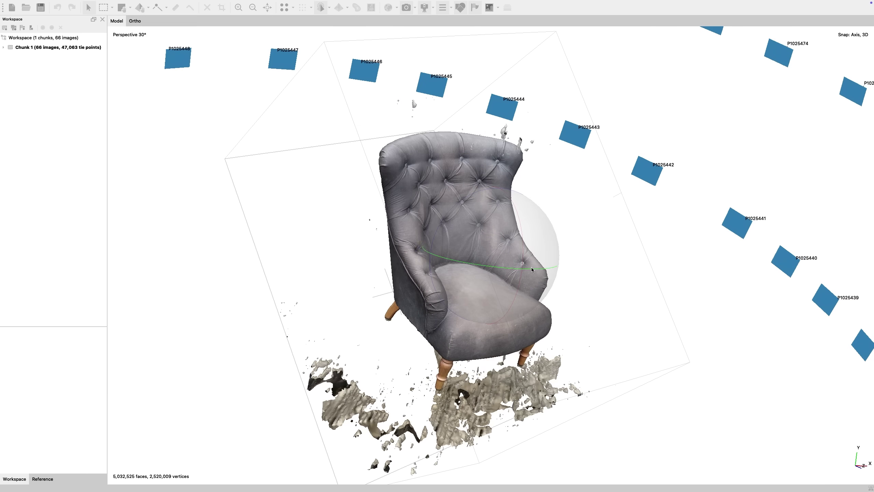
left_click(329, 8)
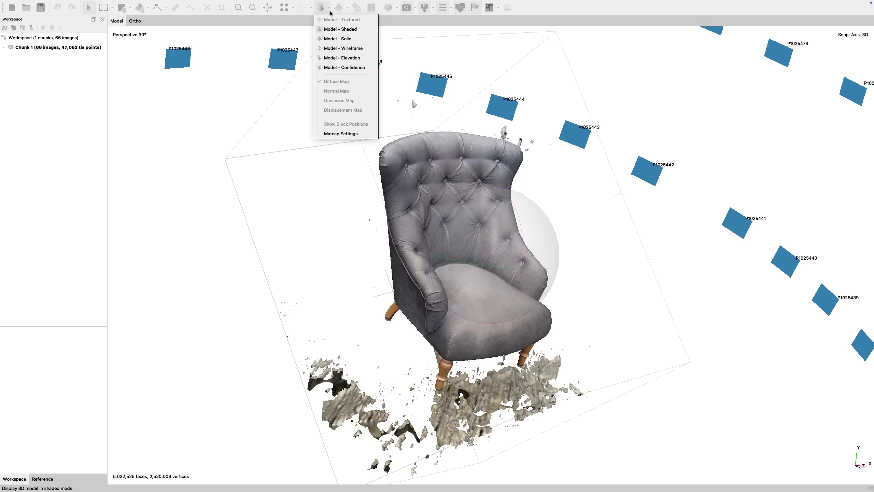
left_click(345, 40)
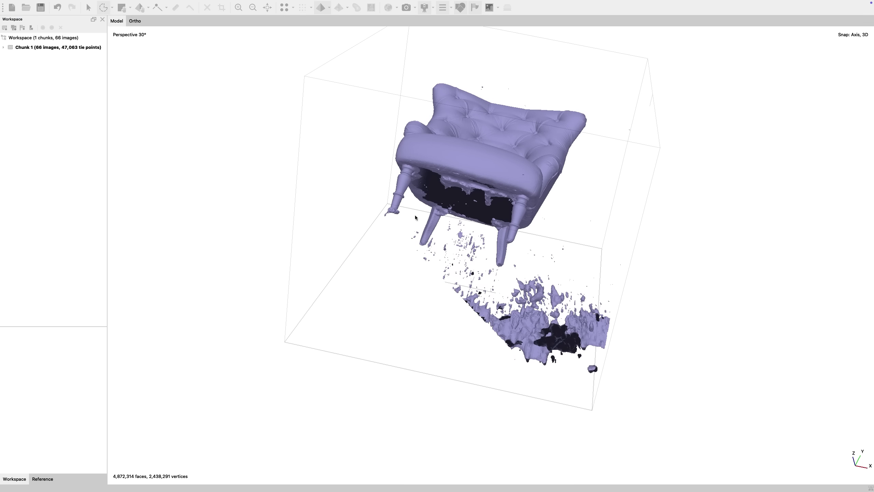
Lasso and delete the floor fragments, trimming the mesh to 4,721,848 faces
left_click_drag(511, 263, 560, 228)
key("Delete")
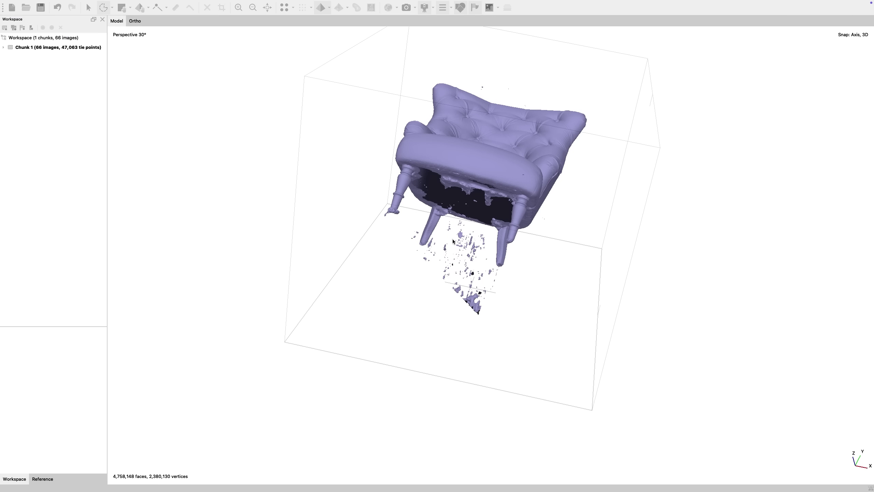
left_click_drag(452, 239, 542, 259)
key("Delete")
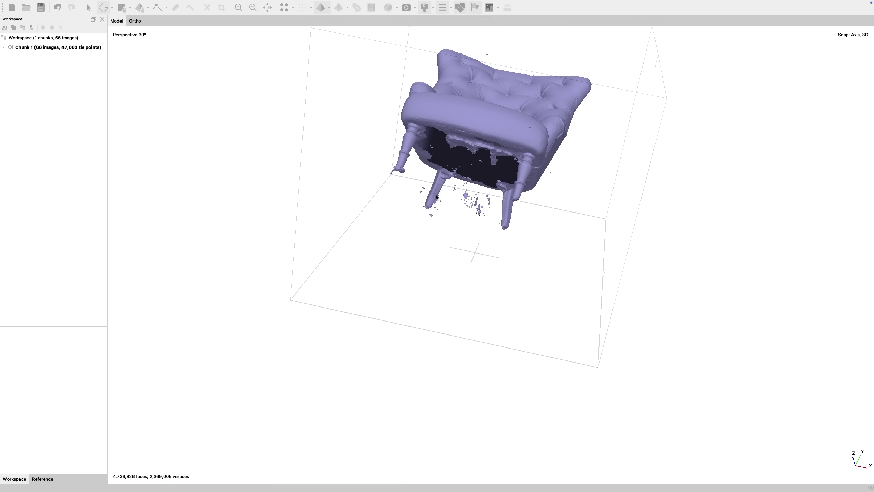
left_click(75, 4)
left_click(76, 4)
key("KP_1")
left_click(76, 5)
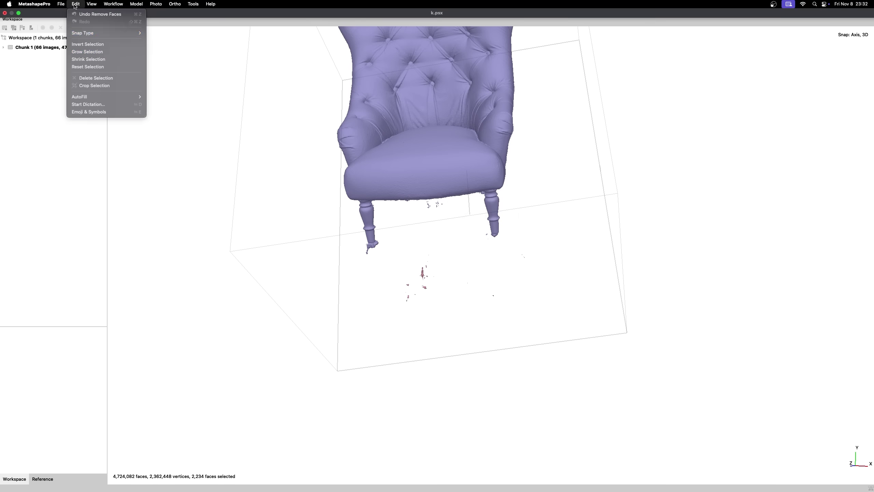
left_click(96, 78)
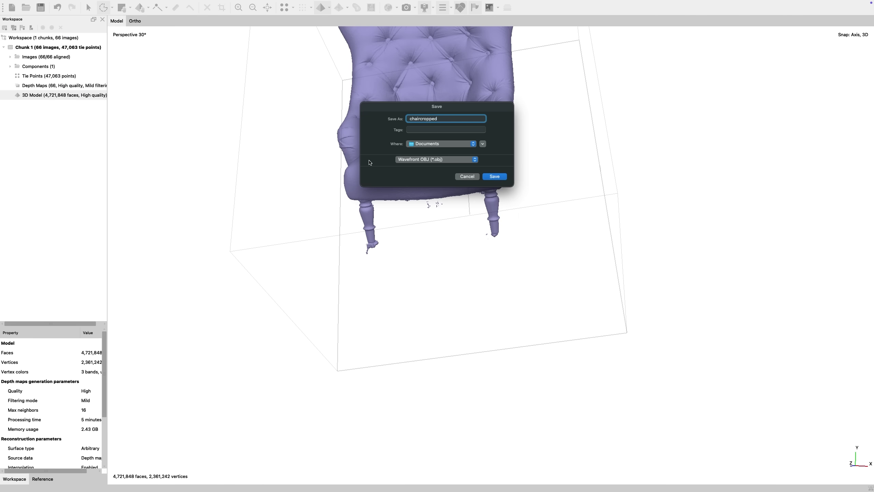
Confirm the exported model's file name and launch Blender from Applications
key("Return")
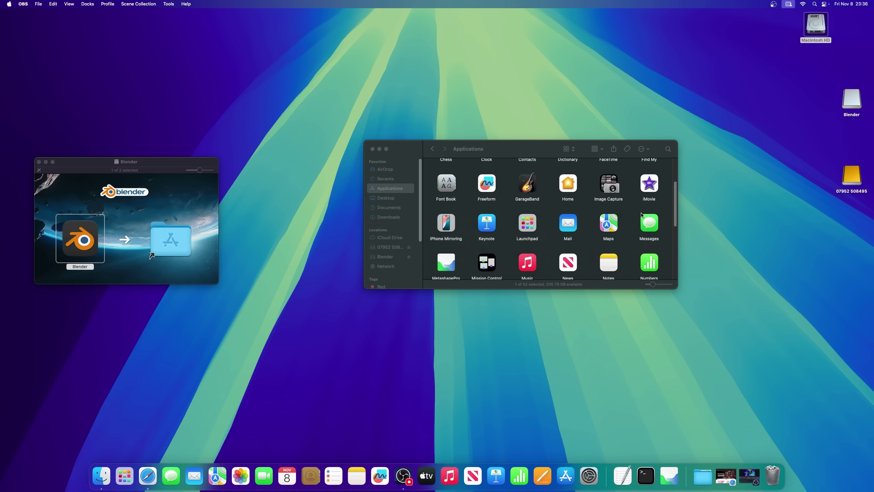
scroll(641, 214, "up", 5)
double_click(527, 177)
left_click(456, 178)
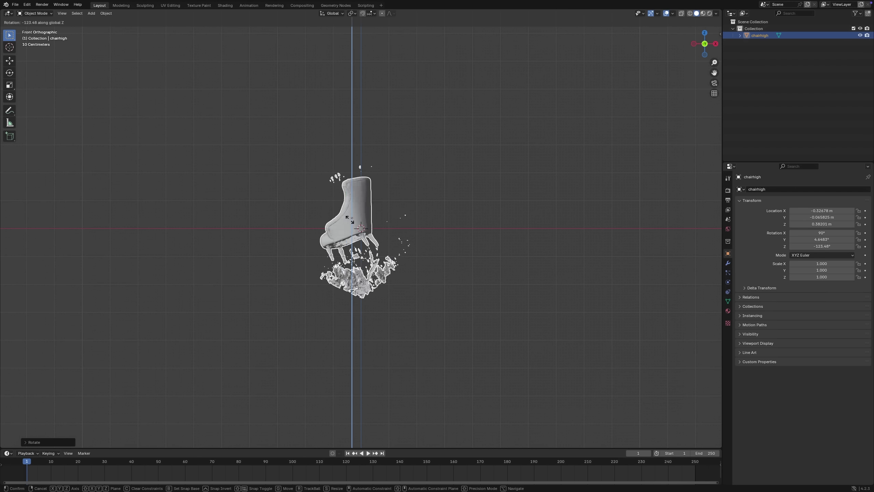
Rotate the imported chair to -14.109° about the Z axis
key("z")
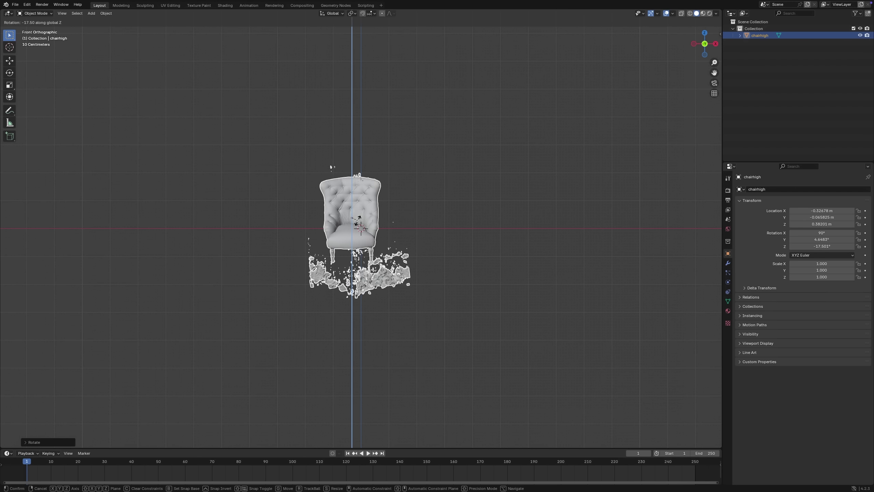
left_click(352, 221)
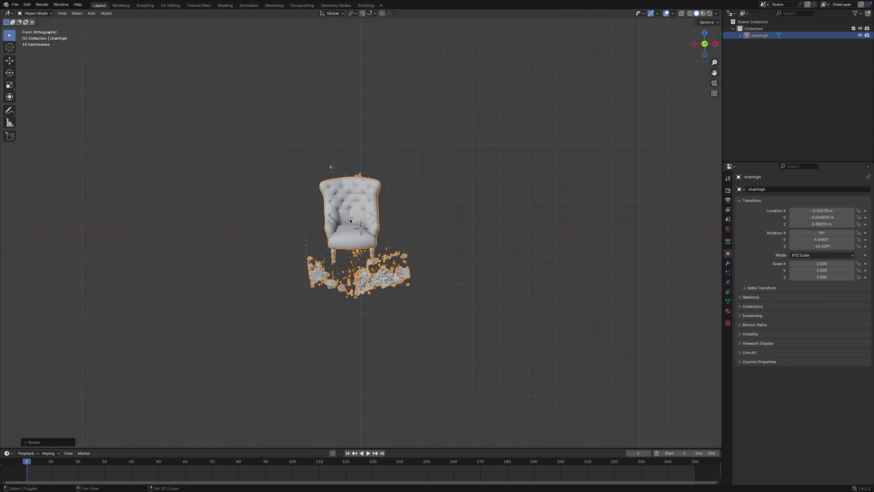
scroll(364, 218, "up", 3)
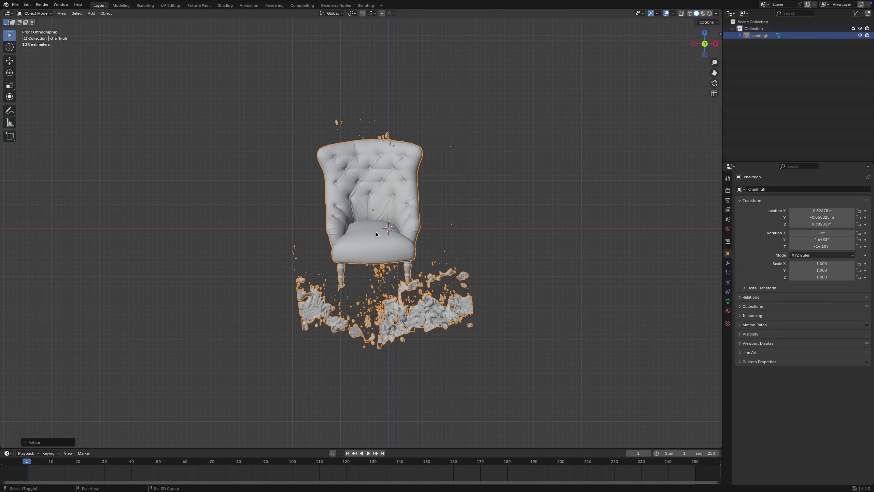
In Edit Mode with X-ray, delete the floor debris and stray vertices around the chair
key("Tab")
key("Tab")
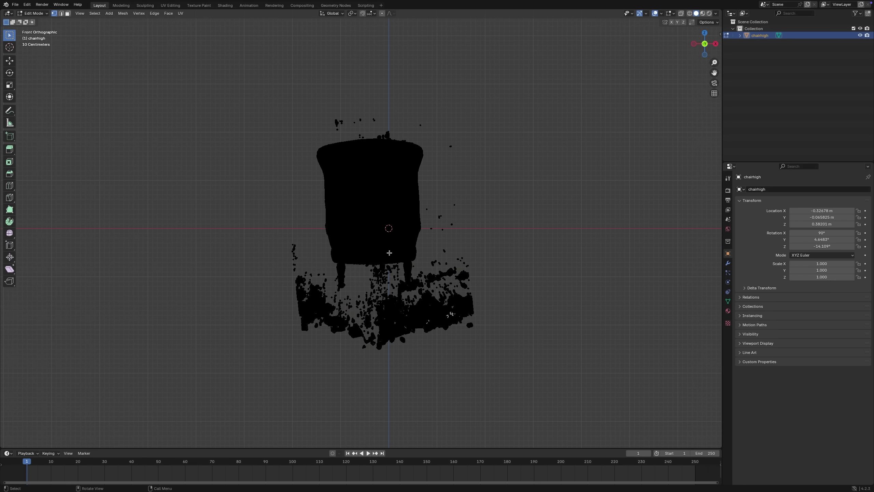
key("shift+z")
left_click_drag(533, 384, 241, 295)
key("x")
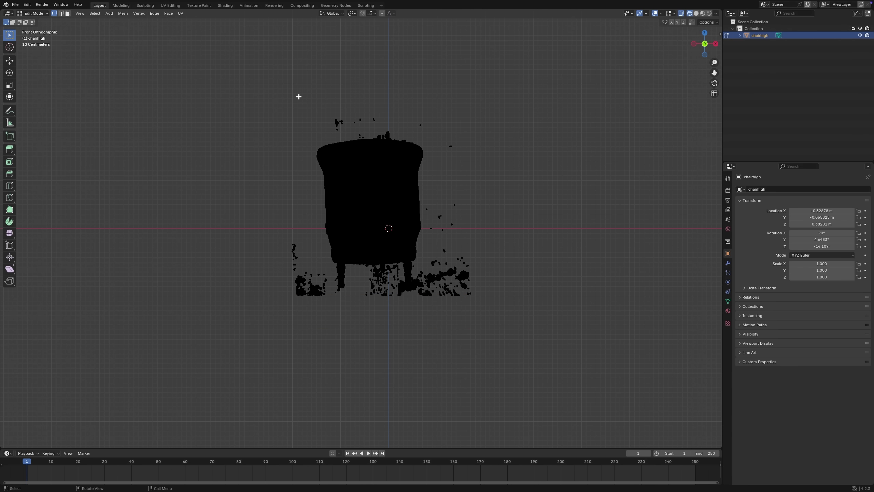
left_click_drag(283, 89, 477, 136)
key("x")
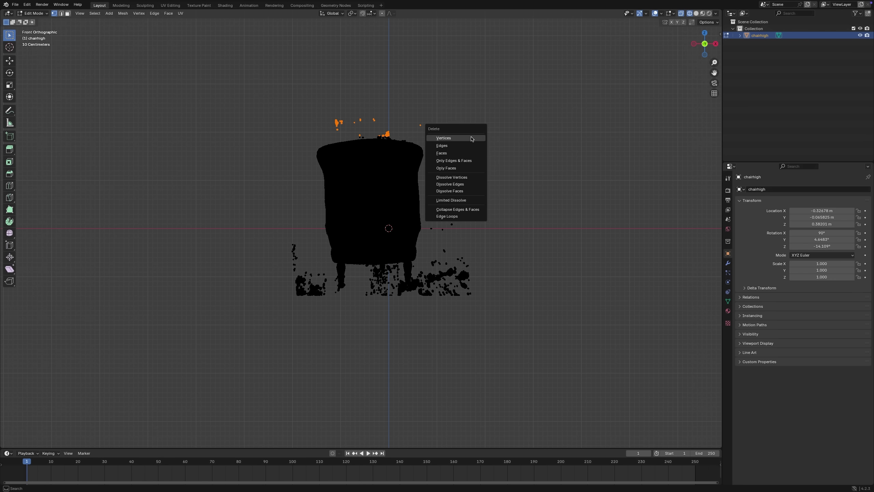
key("Return")
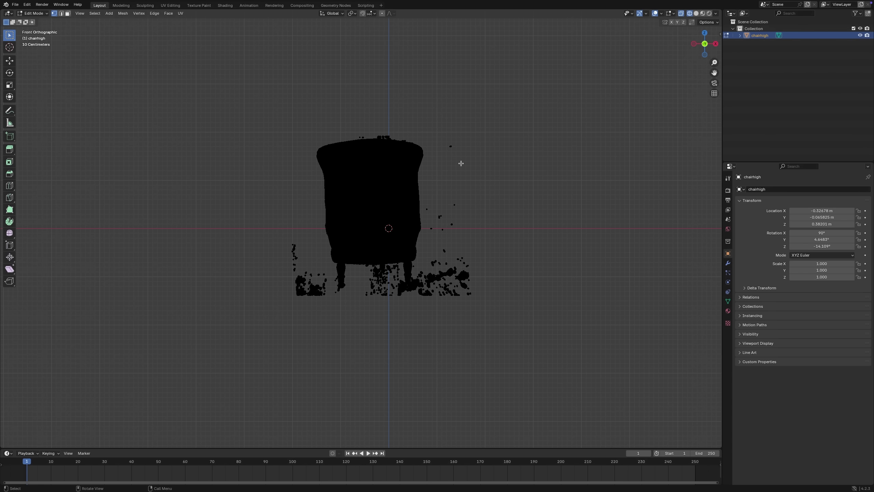
left_click_drag(431, 141, 487, 318)
key("x")
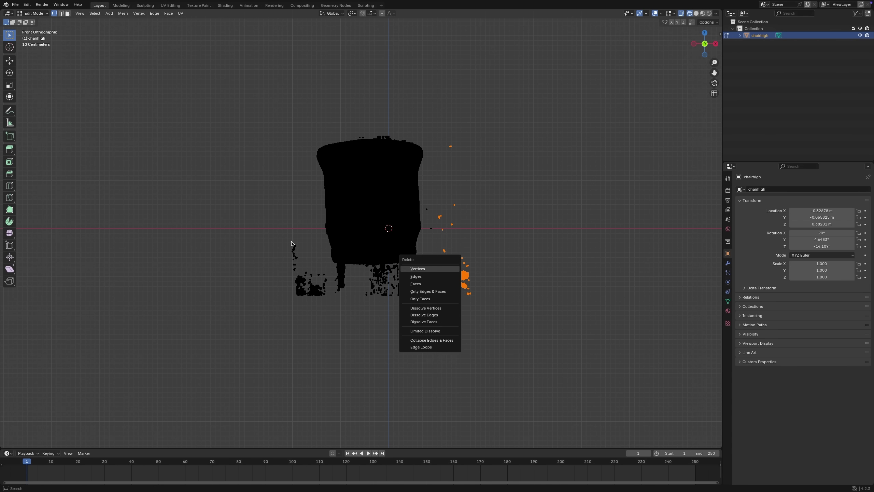
Return to Object Mode and show the chair's dimensions, 2.37 × 3.1 × 2.03 m
middle_click_drag(292, 244, 366, 279)
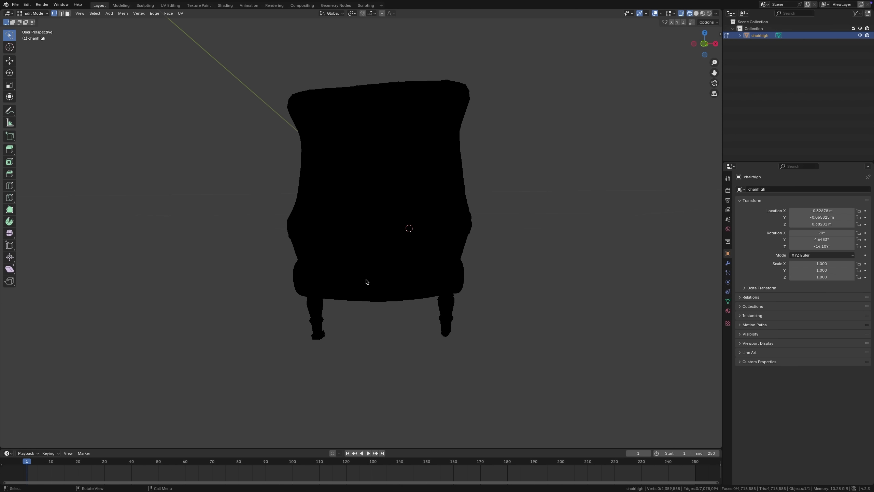
key("Tab")
scroll(293, 272, "down", 10)
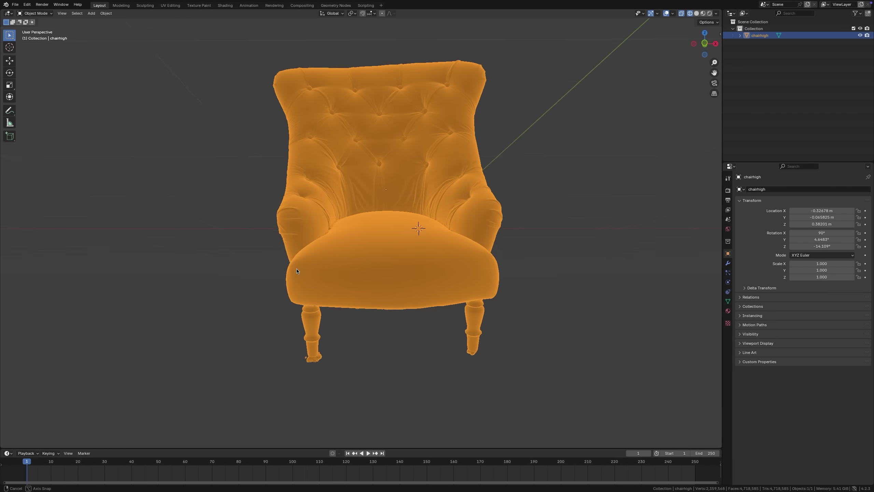
middle_click_drag(298, 270, 298, 281)
scroll(344, 255, "up", 6)
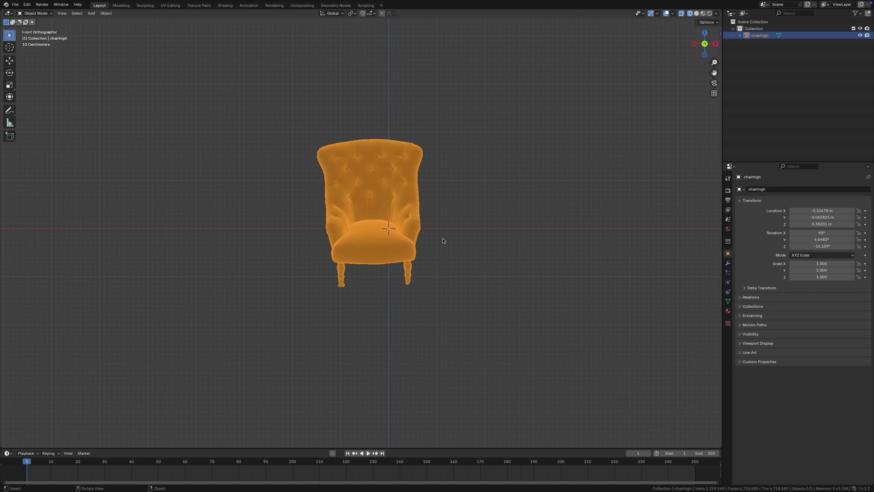
key("n")
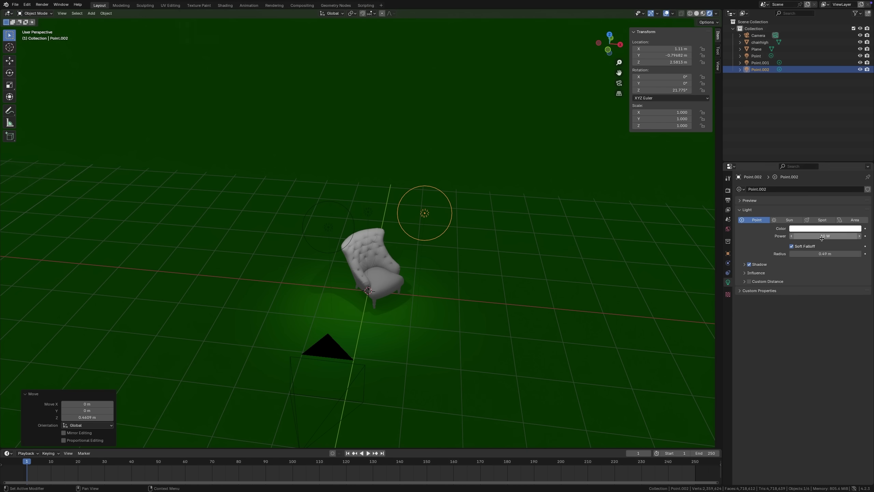
Set the selected light's power to 20 W
left_click(822, 237)
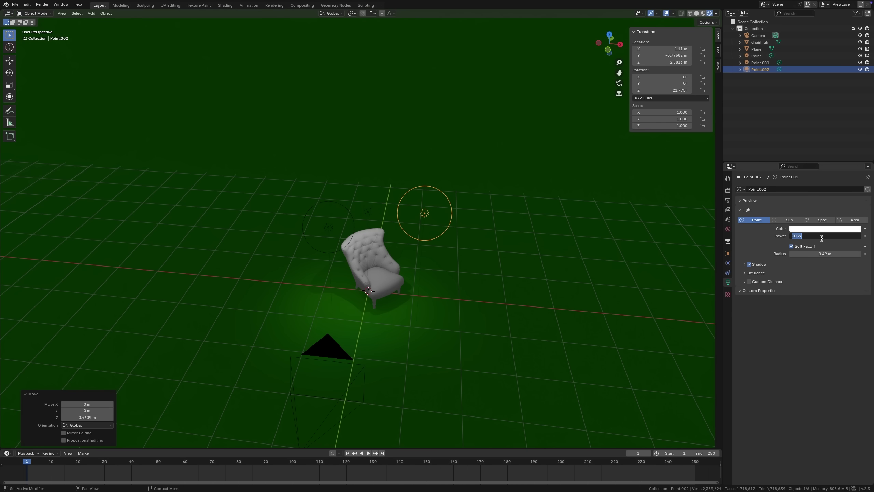
key("Return")
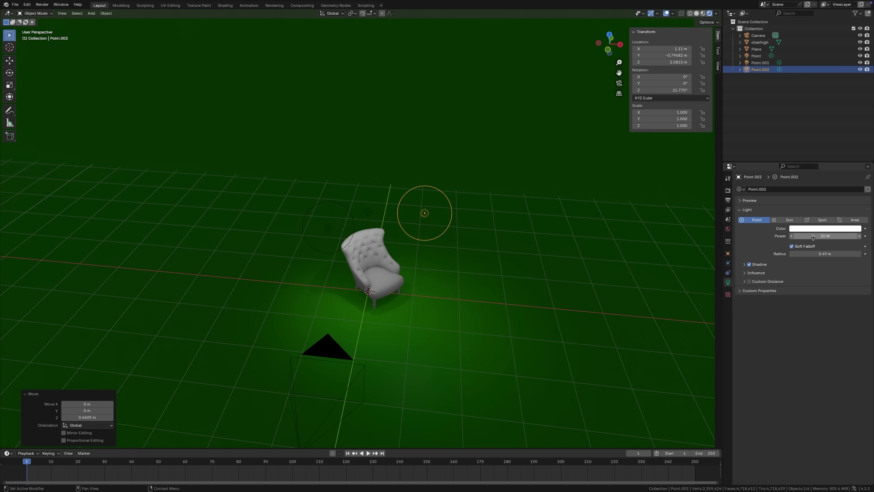
middle_click_drag(526, 237, 486, 244)
scroll(470, 242, "up", 5)
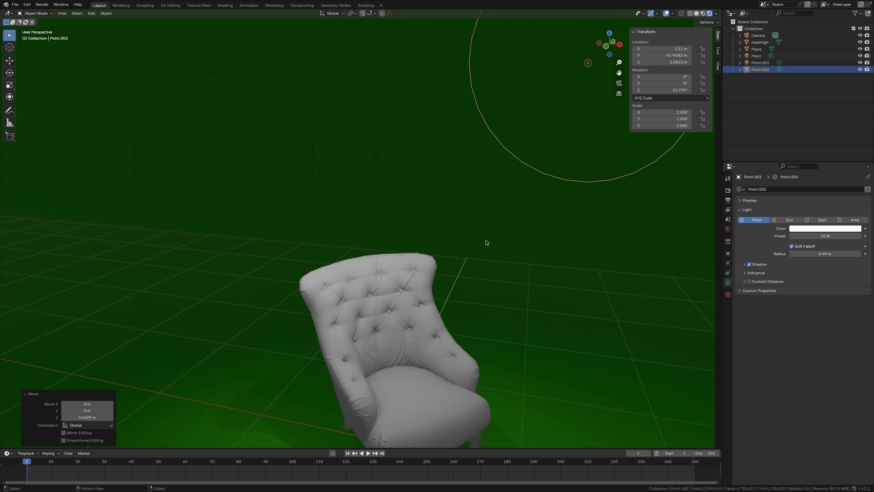
scroll(483, 241, "down", 4)
Move light Point.002 along the Y axis
key("g")
key("y")
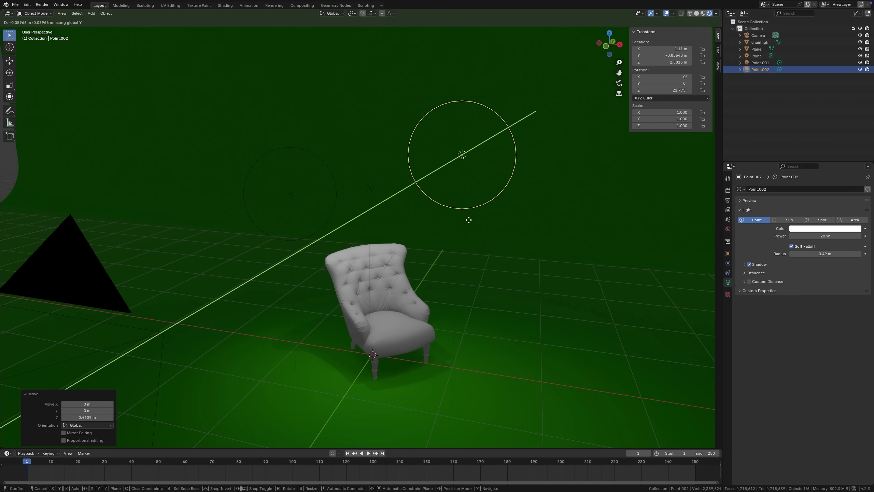
left_click(448, 258)
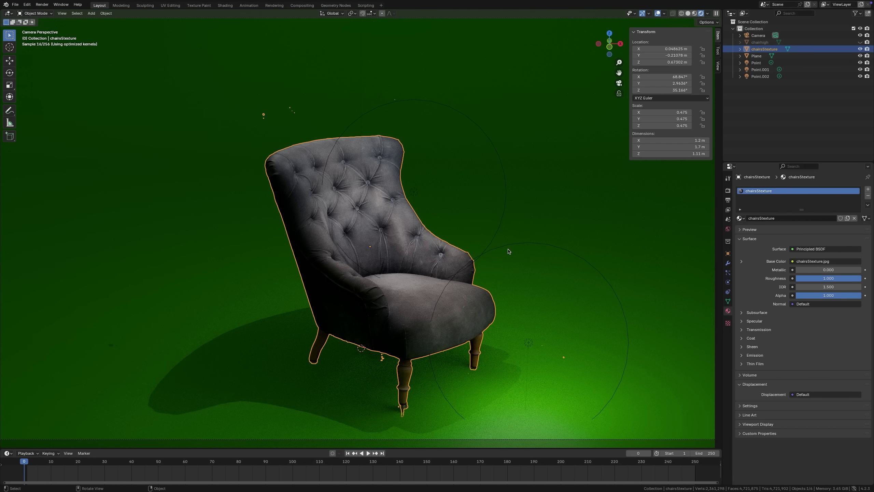
Duplicate light Point.001 and adjust the copy's height along Z
left_click(506, 247)
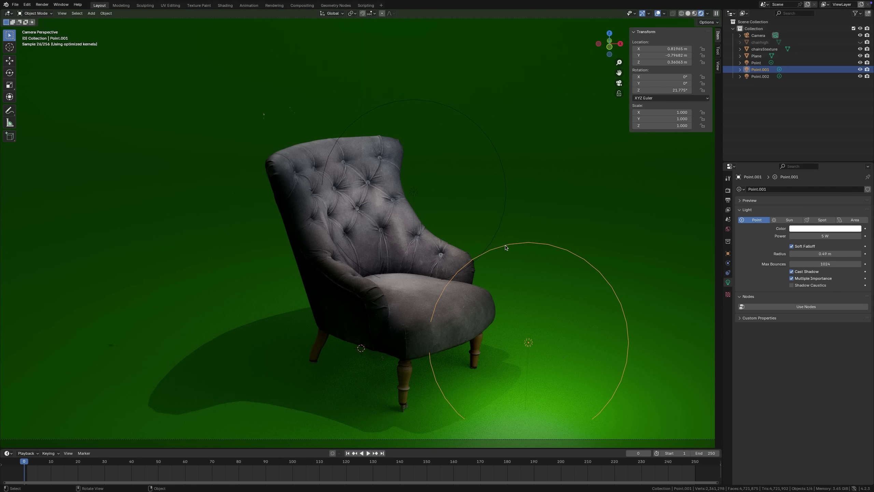
key("shift+d")
key("z")
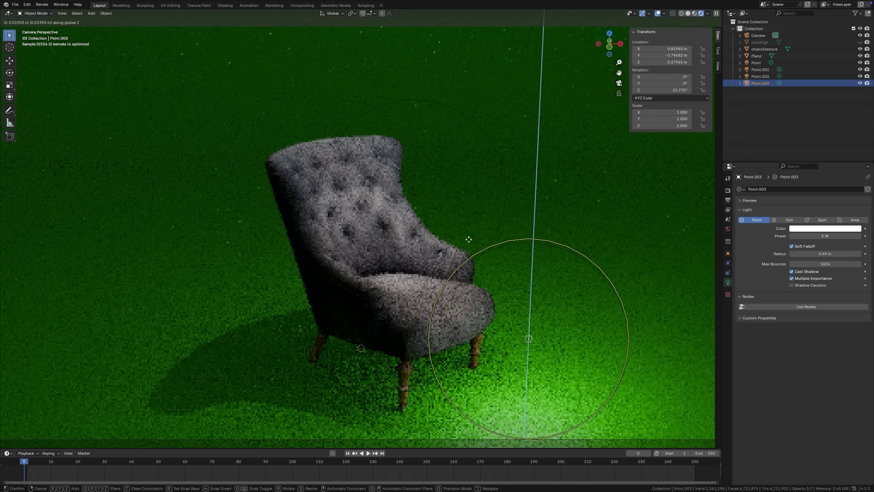
left_click(445, 172)
key("g")
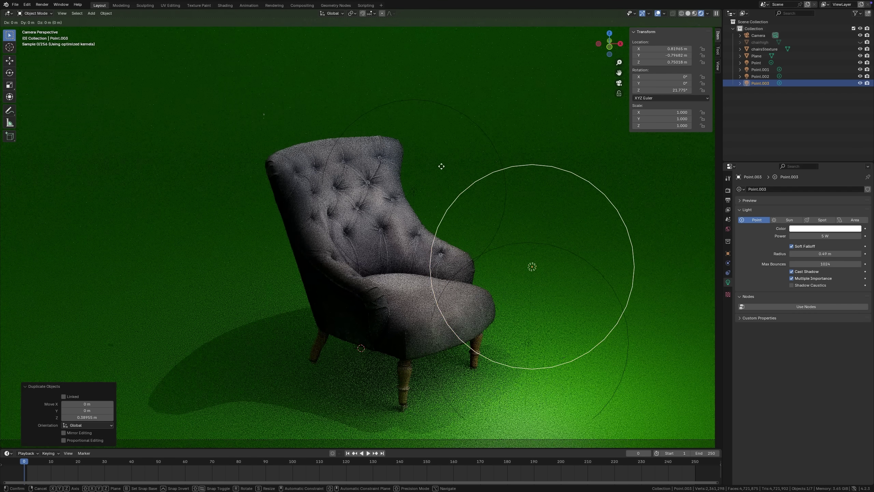
key("y")
key("z")
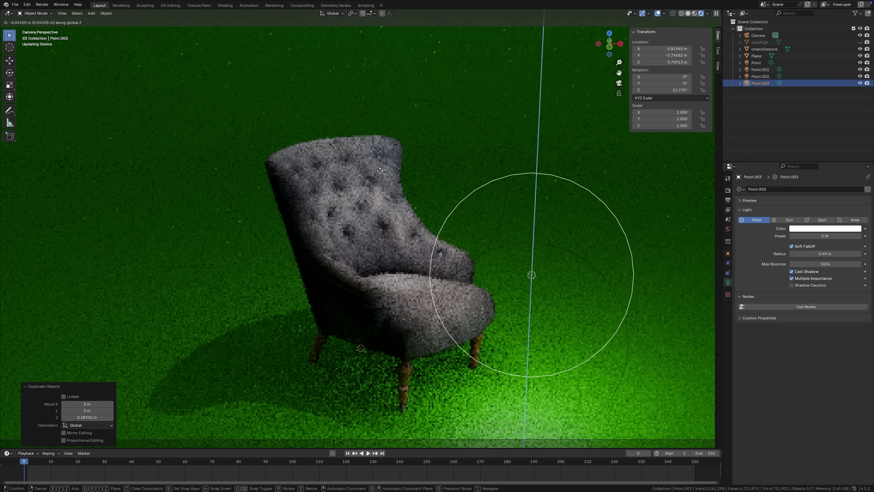
left_click(372, 171)
middle_click_drag(375, 174, 405, 242)
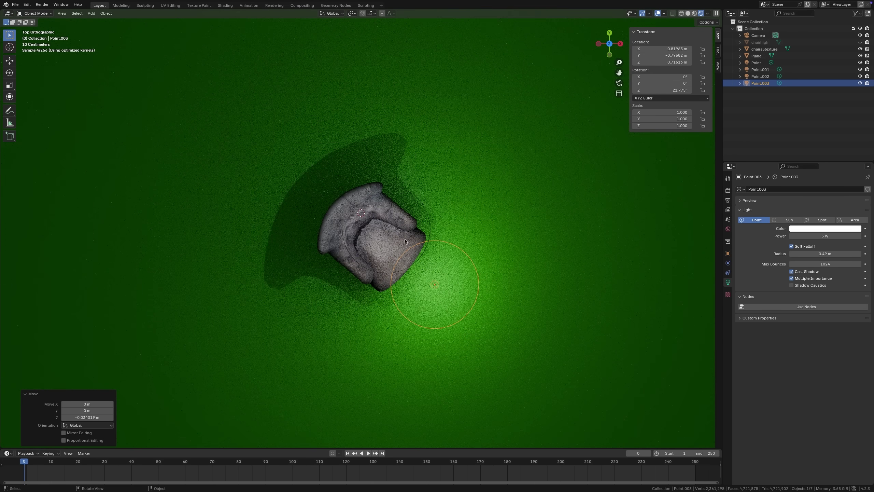
Move Point.003 along Y, then along X to the chair's left side
key("g")
key("y")
left_click(458, 250)
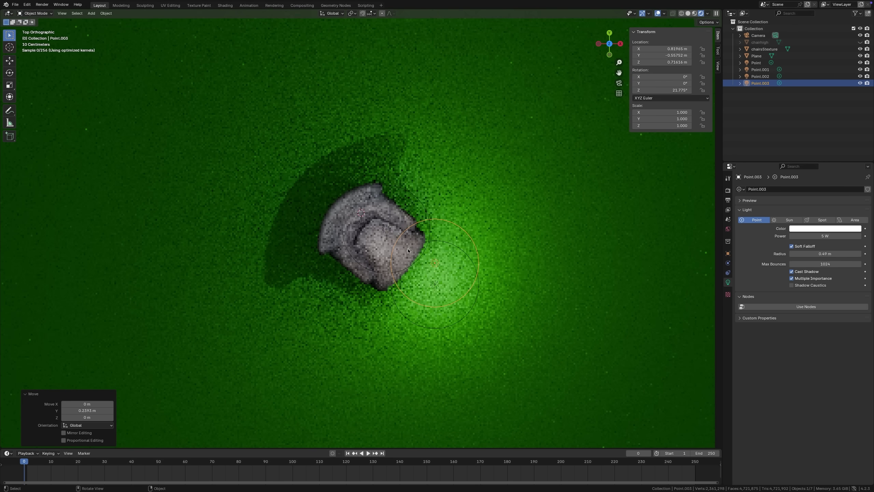
key("g")
key("x")
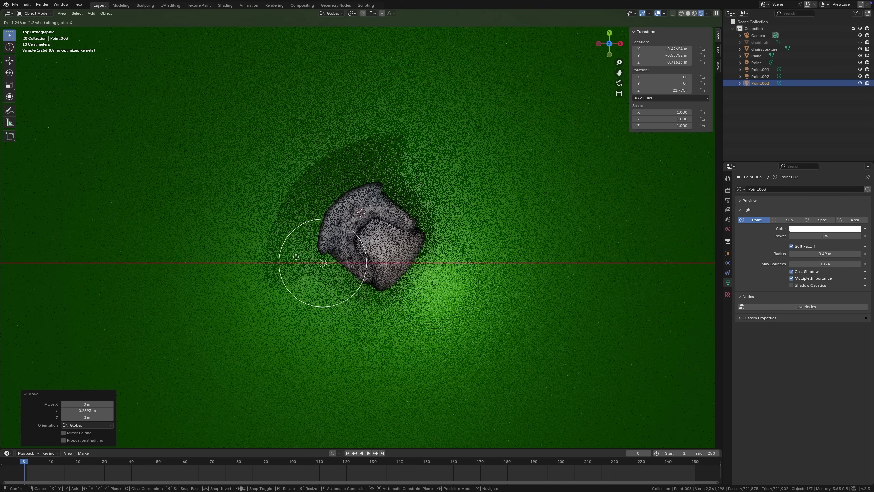
left_click(305, 256)
middle_click_drag(305, 257, 317, 212)
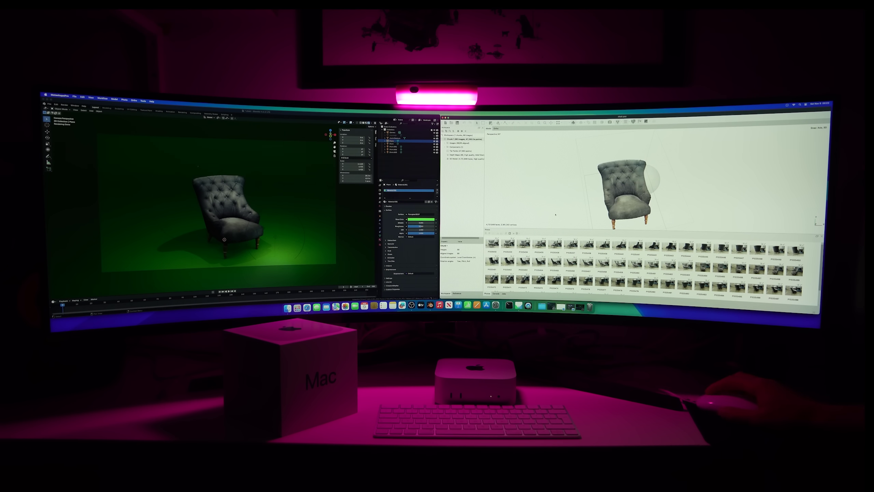
Turn both chair views, then switch Blender's viewport to grey Solid shading
left_click_drag(630, 180, 654, 182)
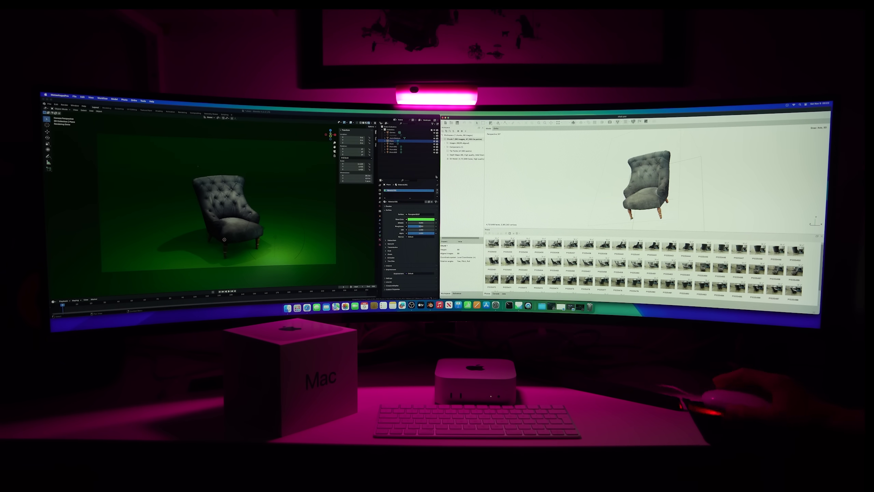
mouse_move(248, 194)
middle_mouse_down()
mouse_move(231, 194)
mouse_move(250, 194)
middle_mouse_up()
scroll(250, 194, "up", 5)
scroll(254, 199, "down", 3)
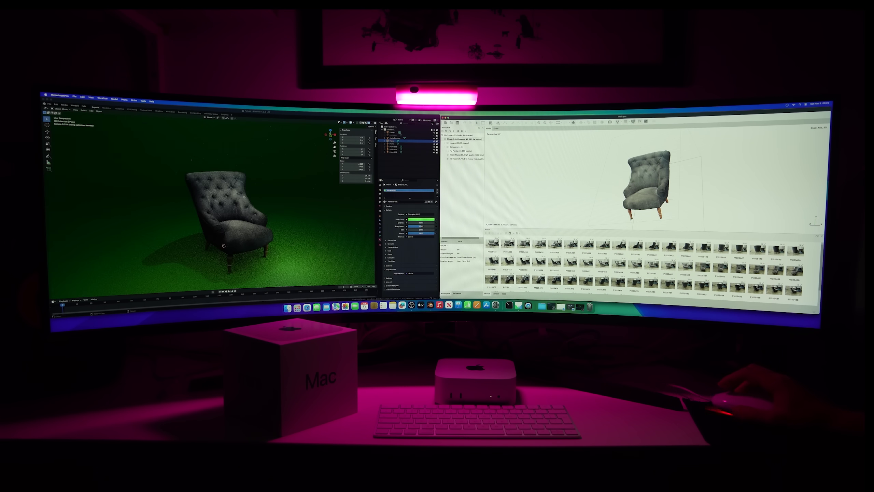
middle_click_drag(254, 199, 272, 195)
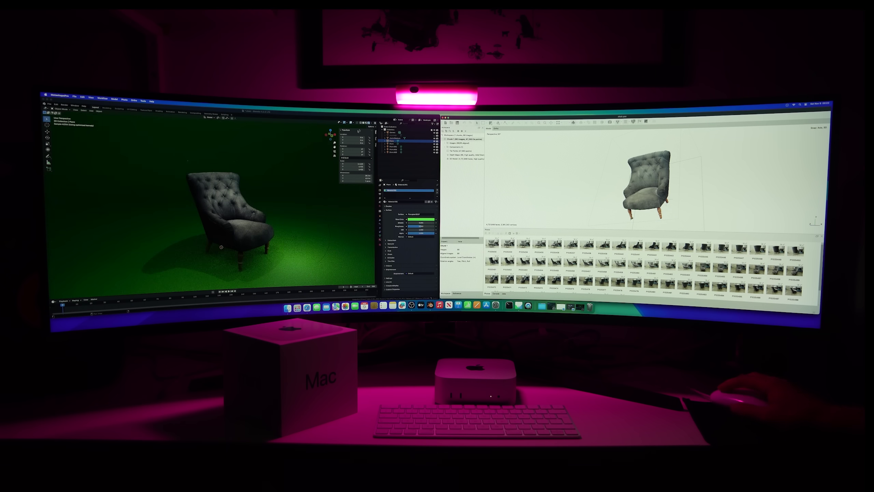
left_click(364, 123)
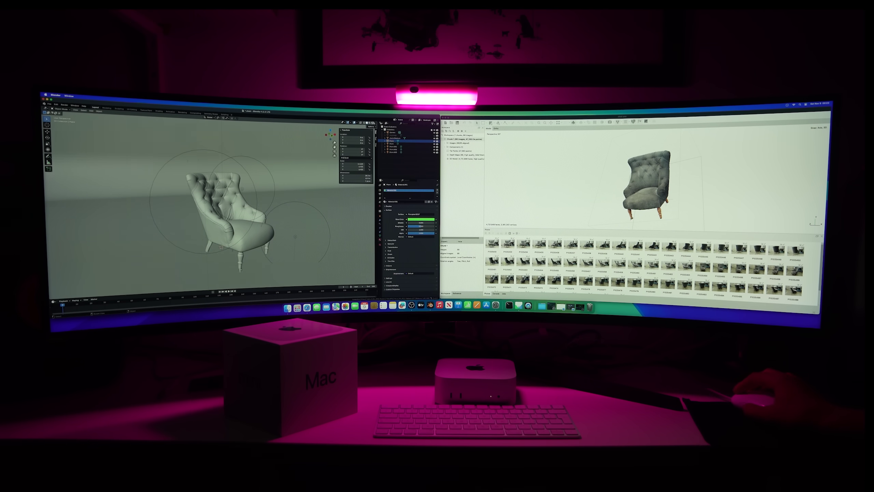
Set viewport lighting to MatCap with the red leather sphere and orbit the red chair
left_click(375, 123)
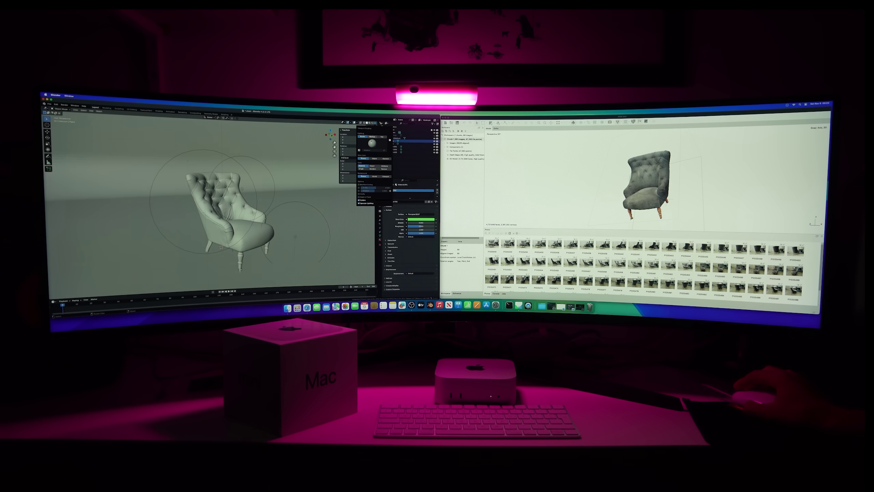
left_click(372, 136)
left_click(372, 143)
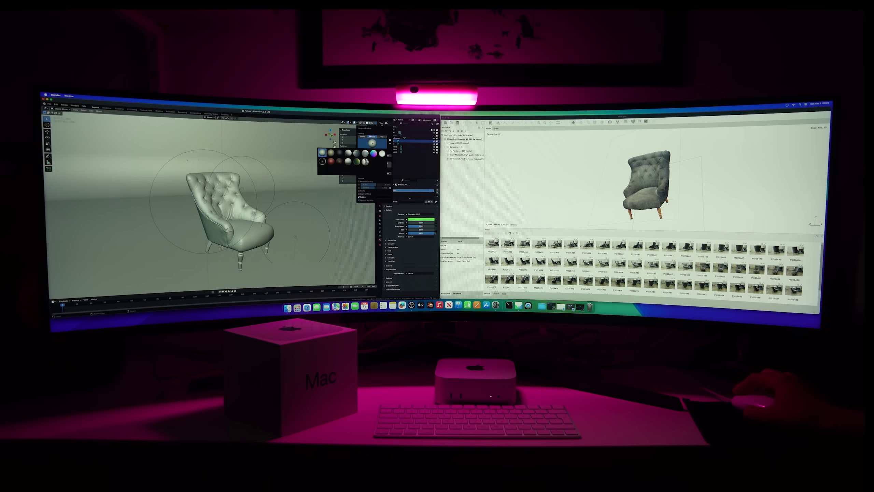
left_click(331, 161)
middle_click_drag(310, 172, 271, 178)
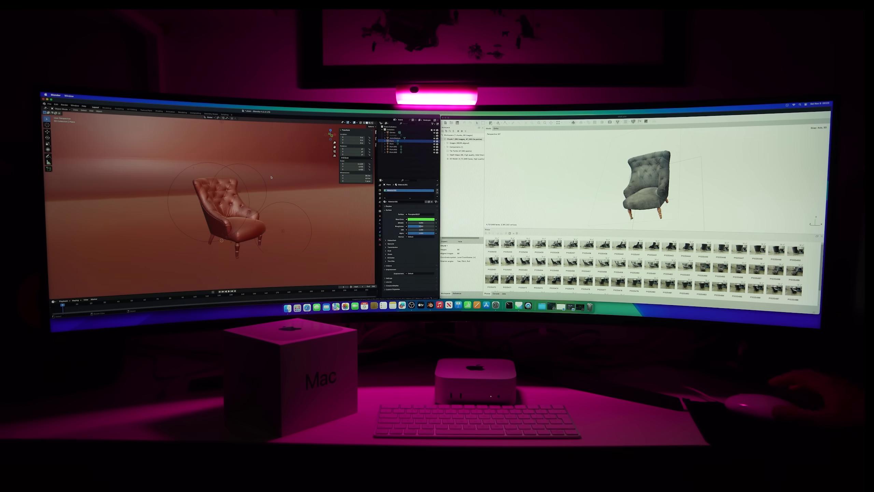
mouse_move(240, 181)
middle_mouse_down()
mouse_move(255, 182)
mouse_move(224, 186)
mouse_move(247, 189)
mouse_move(241, 184)
mouse_move(256, 178)
middle_mouse_up()
scroll(246, 188, "up", 3)
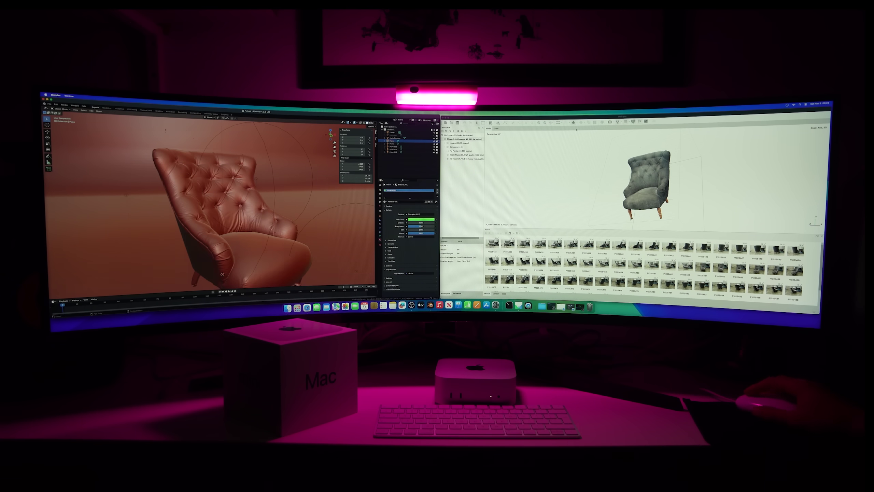
left_click(577, 123)
Switch Metashape's chair display from textured to Shaded, then to Solid
left_click(578, 123)
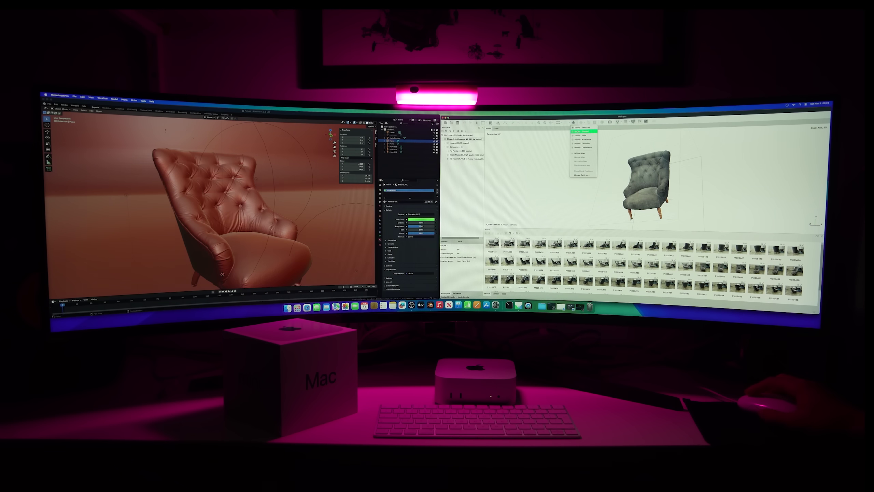
left_click(578, 131)
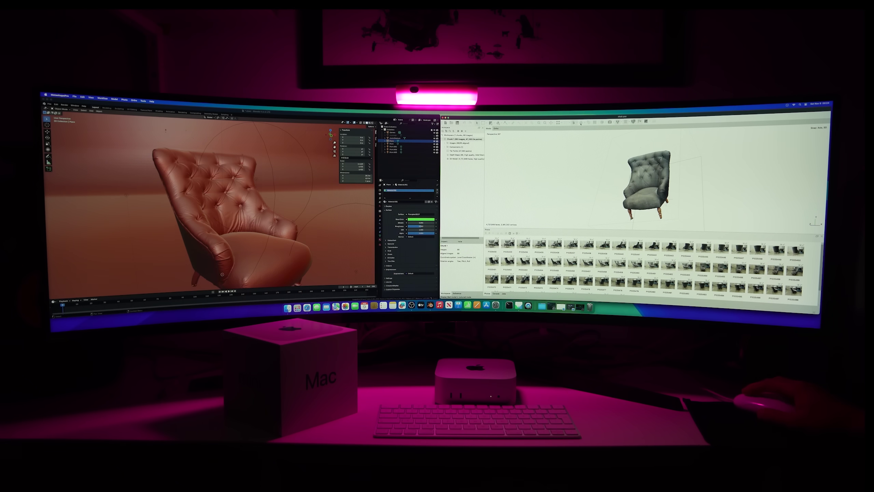
left_click(577, 123)
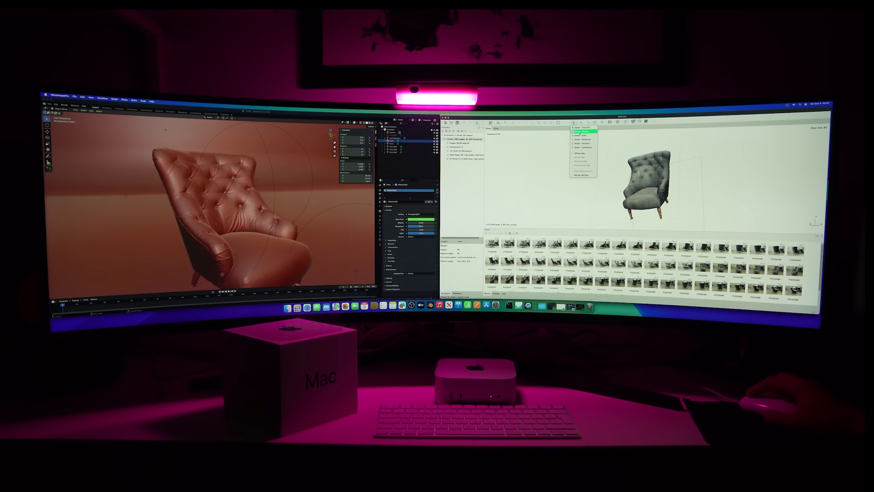
left_click(579, 135)
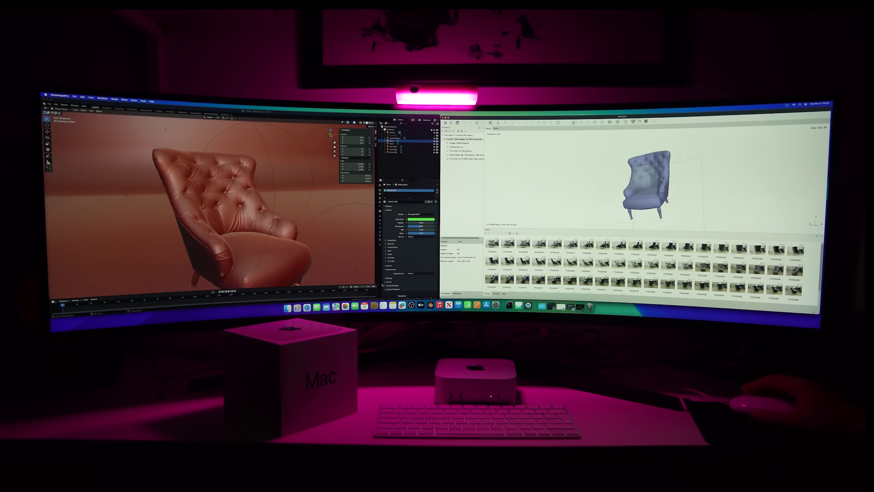
Turn the solid chair so the seat faces forward, then open the Downloads stack holding chair.stl
middle_click_drag(292, 255, 343, 265)
scroll(318, 264, "down", 5)
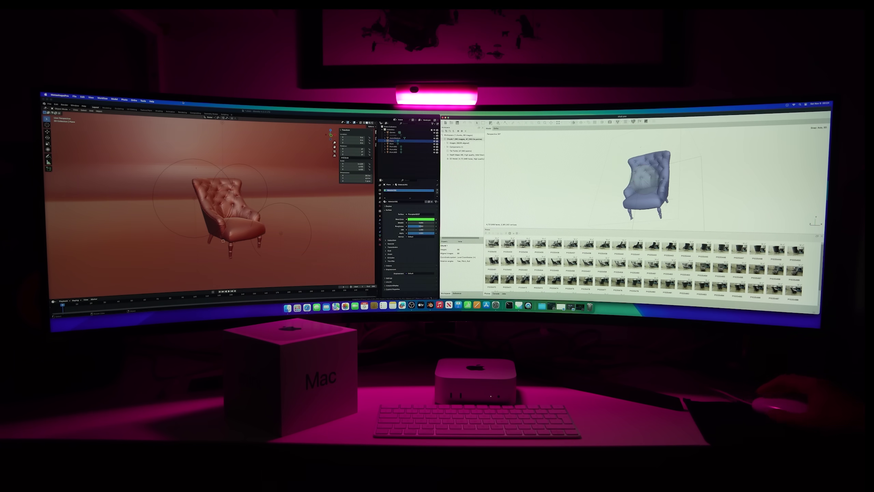
left_click(145, 105)
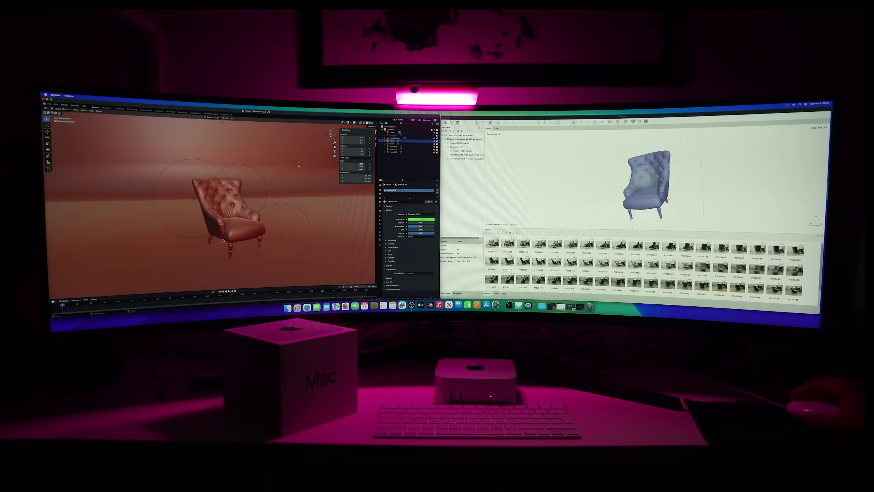
left_click(541, 306)
Open the Downloads stack in Finder, go to Applications, and switch to list view
left_click(547, 250)
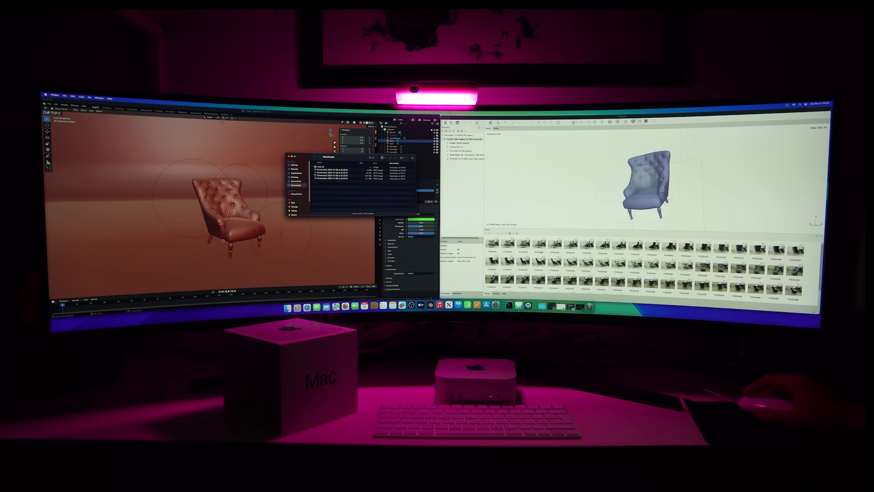
left_click(296, 172)
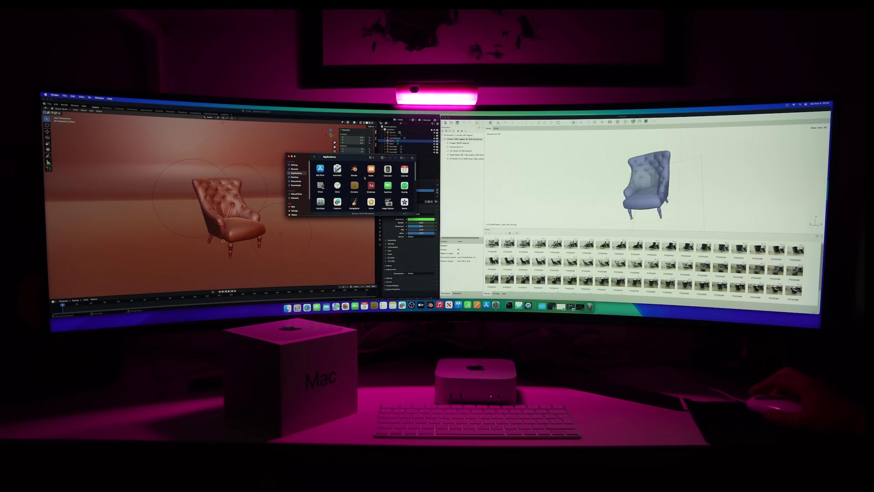
scroll(364, 178, "down", 6)
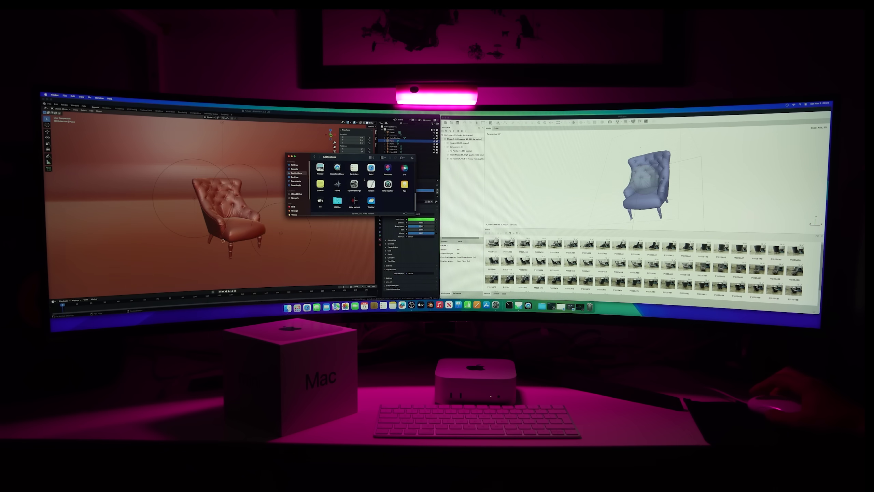
scroll(365, 179, "up", 2)
scroll(364, 179, "up", 3)
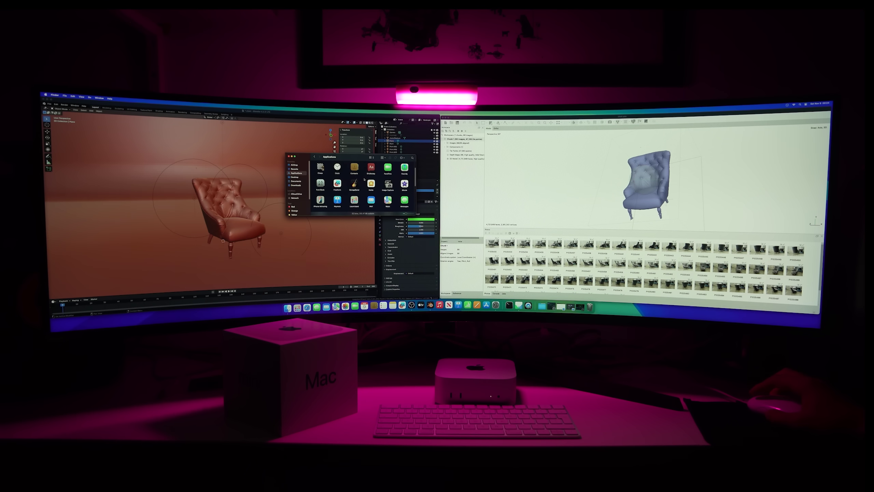
scroll(364, 179, "down", 2)
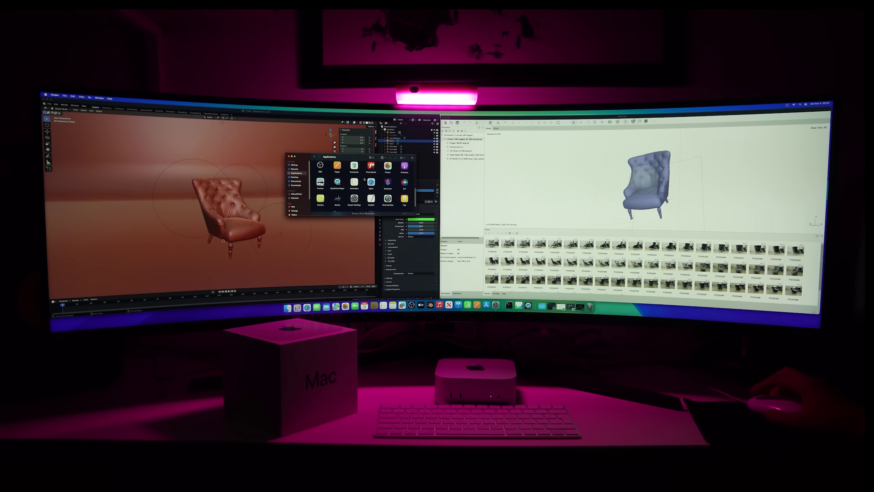
scroll(365, 179, "up", 1)
scroll(364, 178, "down", 5)
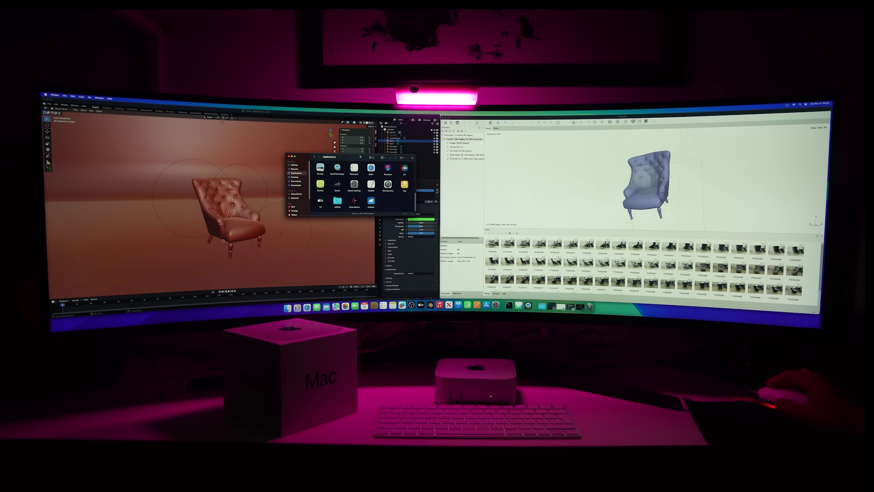
left_click(371, 158)
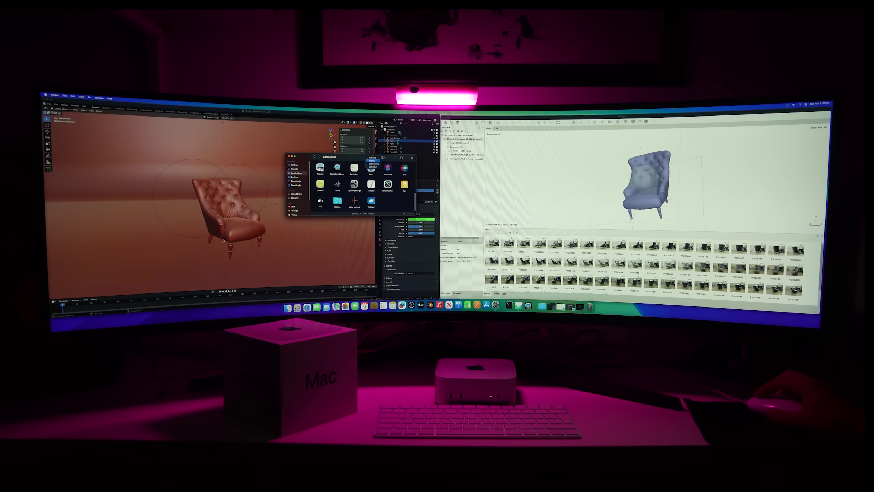
left_click(373, 161)
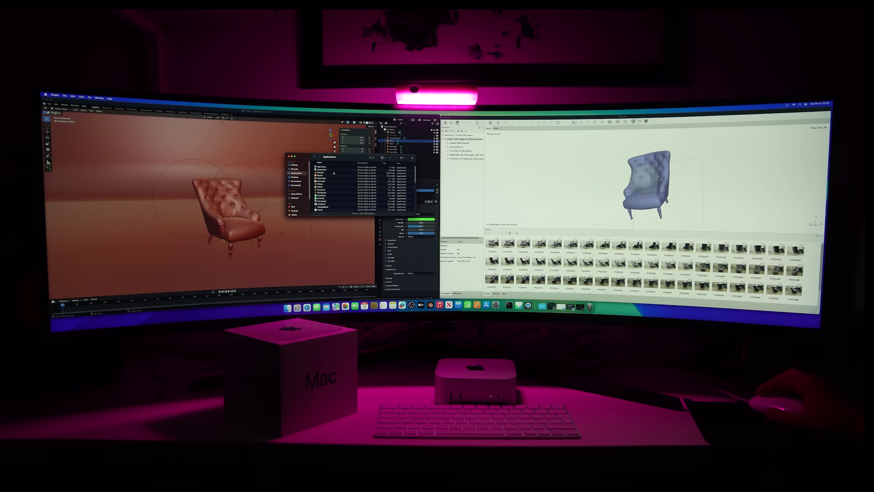